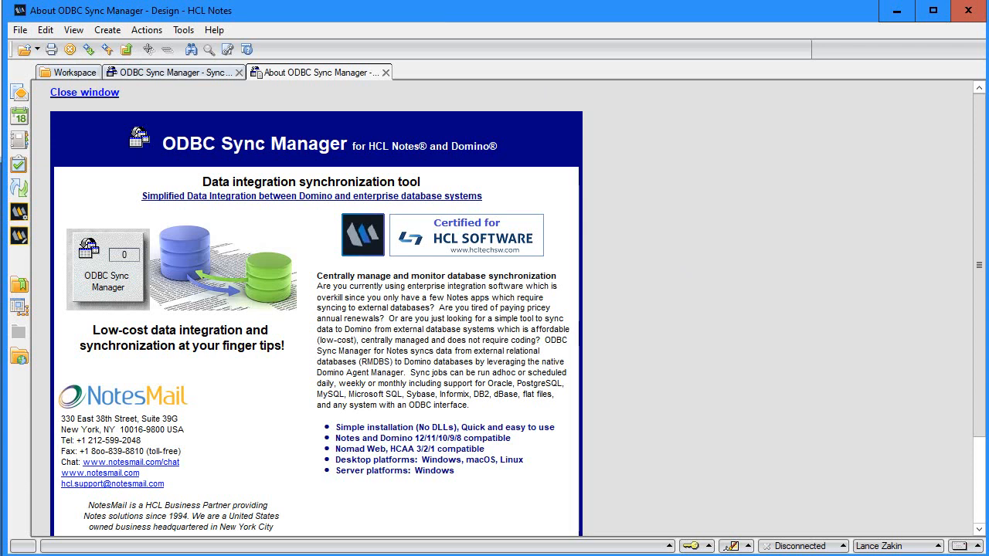
Step: Close the about page and Sync Jobs view, open the CollabSphere Demo Notes app to view its H-Fax Voicemail Center Log, and close it
{"action": "left_click", "coordinate": [104, 93]}
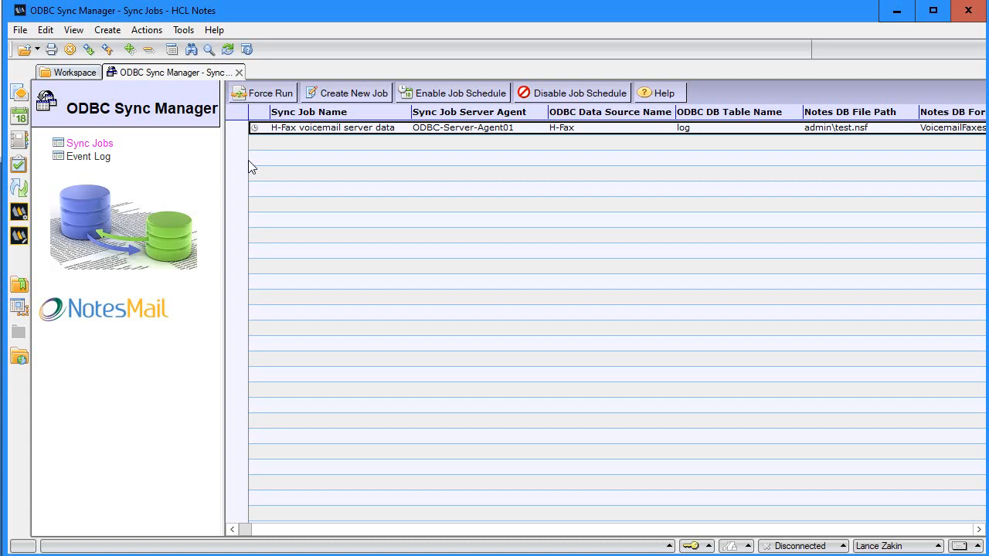
{"action": "left_click", "coordinate": [239, 74]}
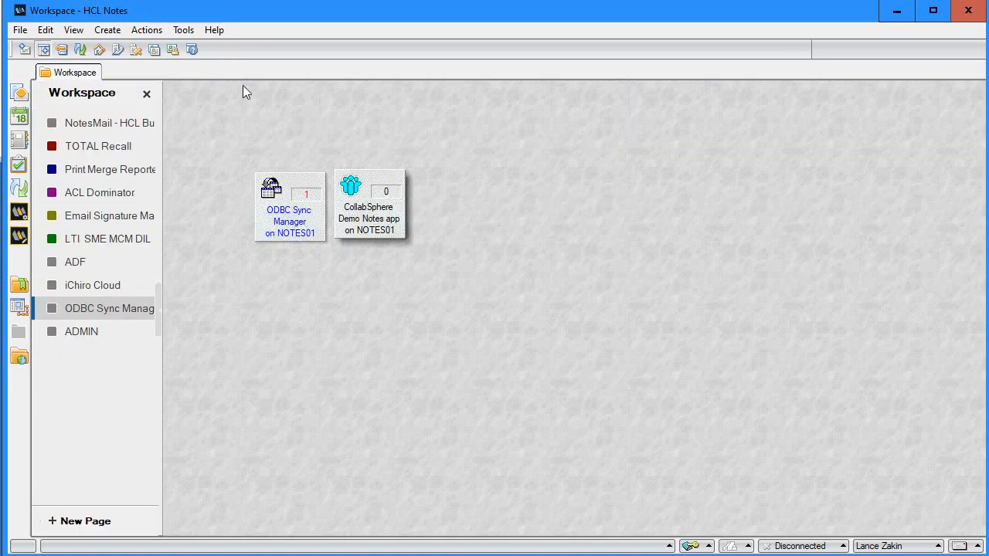
{"action": "left_click", "coordinate": [392, 219]}
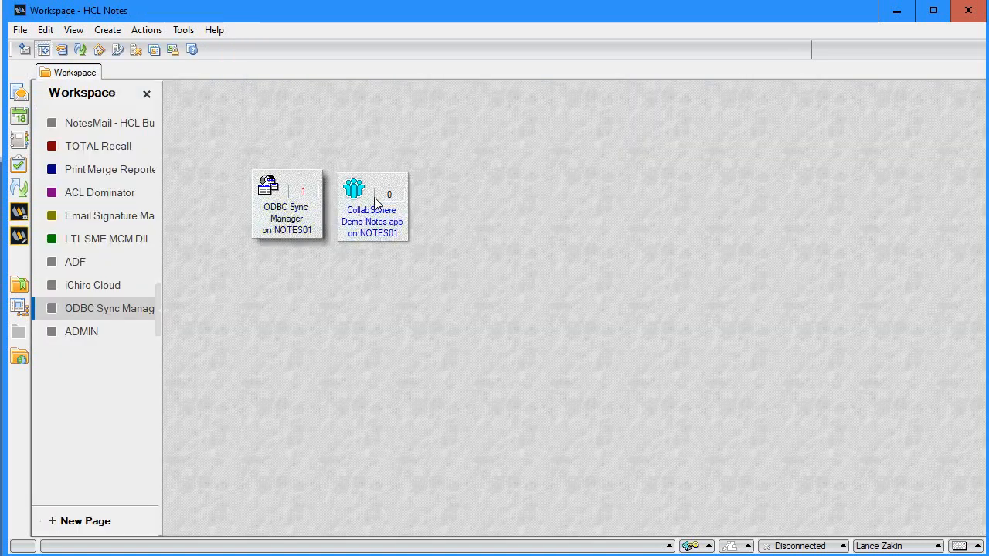
{"action": "double_click", "coordinate": [379, 213]}
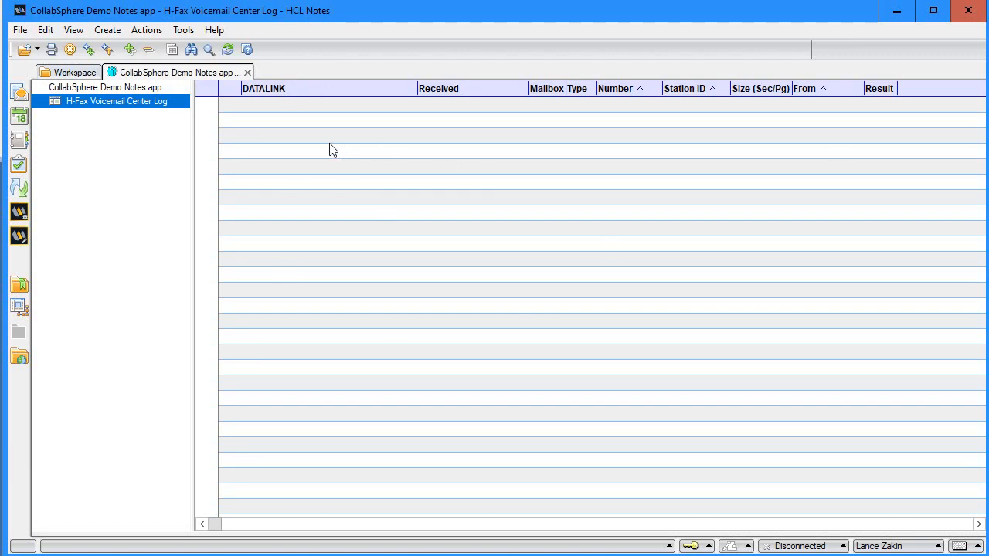
{"action": "left_click", "coordinate": [248, 73]}
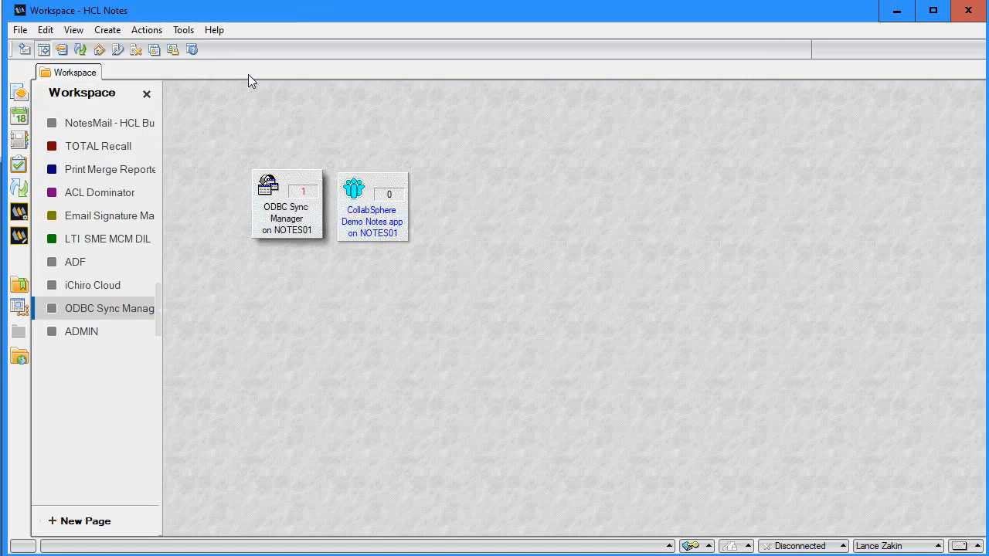
Step: Open the H-Fax voicemail server data job in ODBC Sync Manager for editing
{"action": "double_click", "coordinate": [301, 205]}
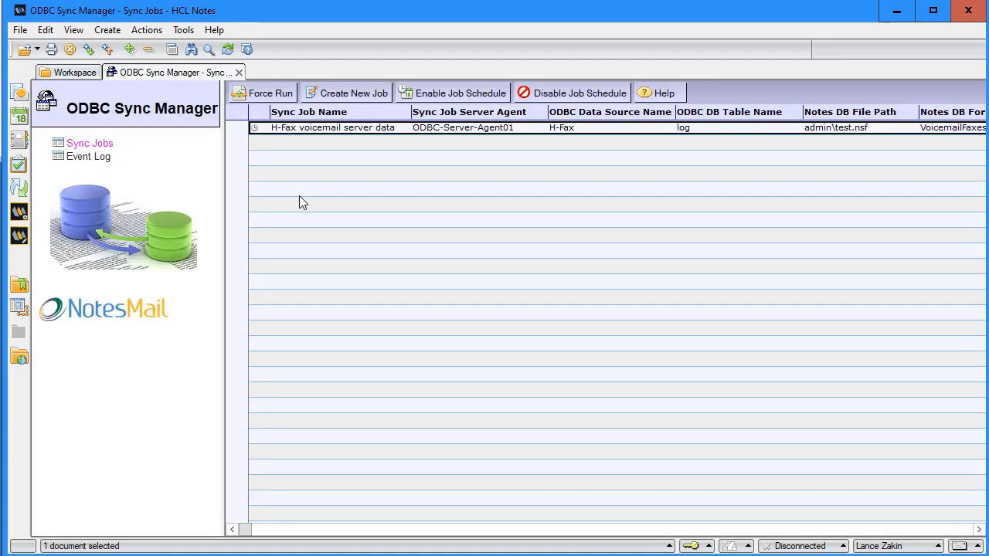
{"action": "double_click", "coordinate": [347, 130]}
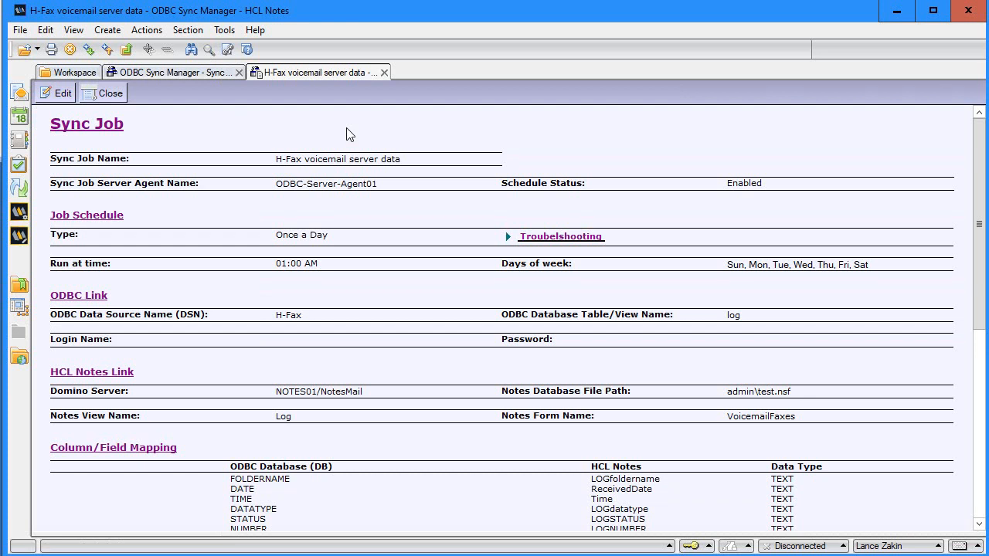
{"action": "left_click", "coordinate": [62, 94]}
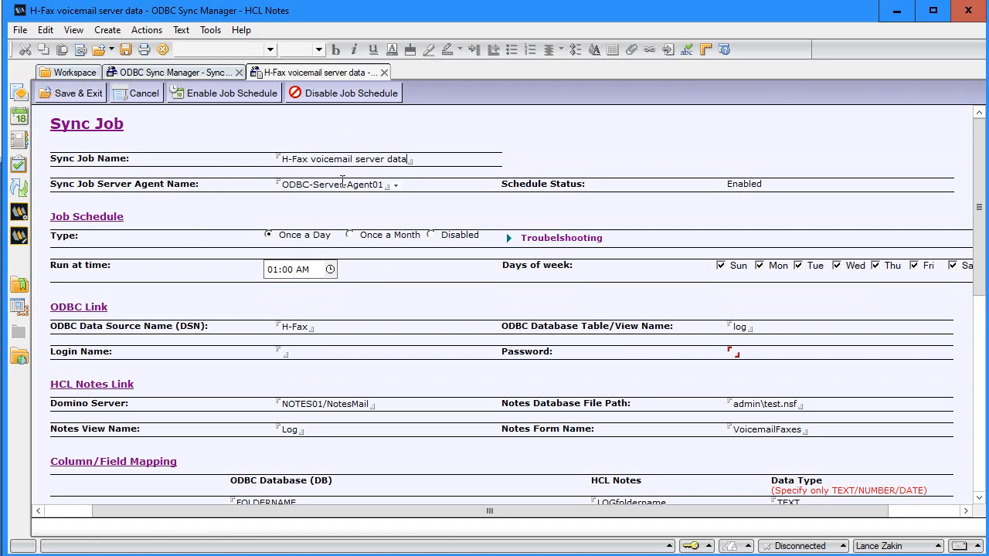
Step: Review the server agents available for the sync job, enlarging the selection dialog slightly, and cancel without choosing another agent
{"action": "left_click", "coordinate": [395, 186]}
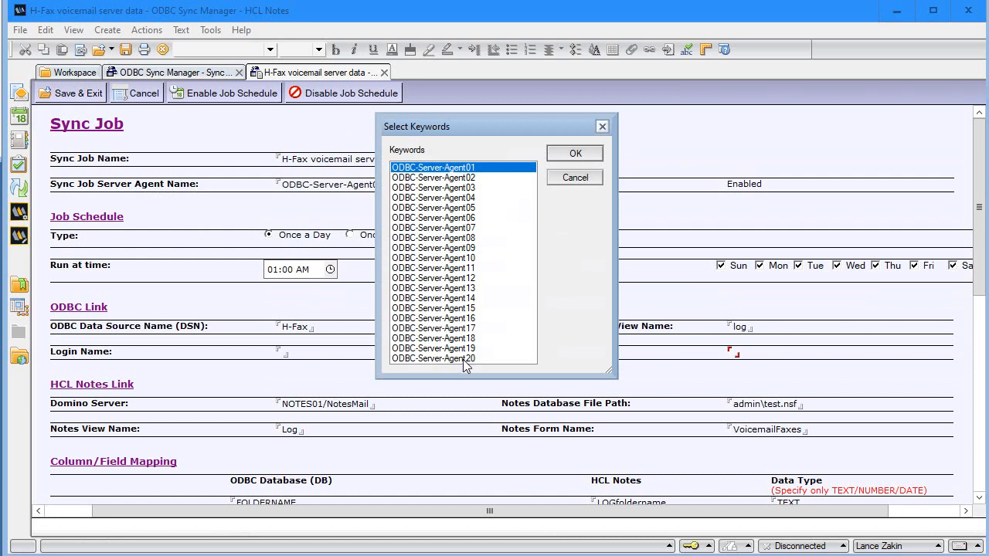
{"action": "left_click_drag", "start_coordinate": [604, 370], "coordinate": [607, 388]}
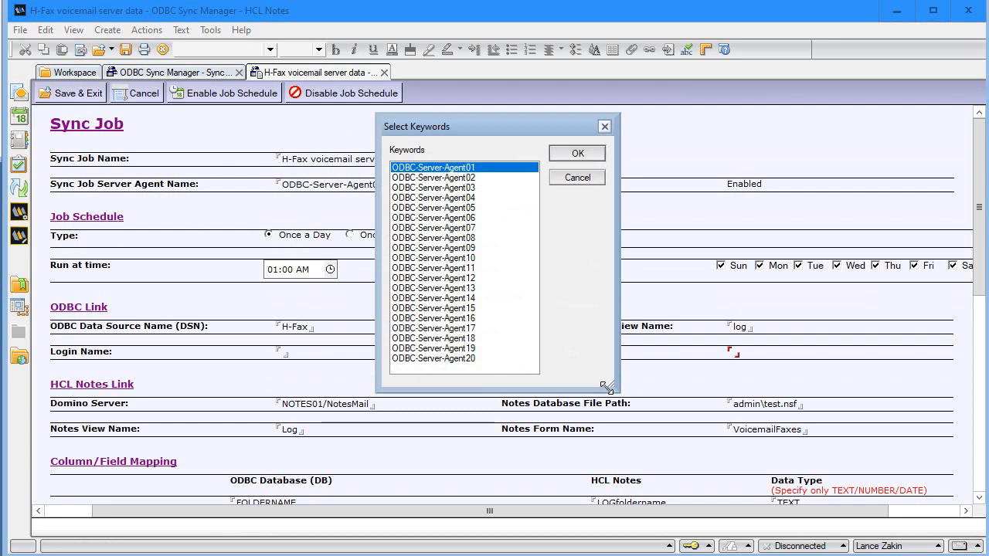
{"action": "left_click", "coordinate": [584, 182]}
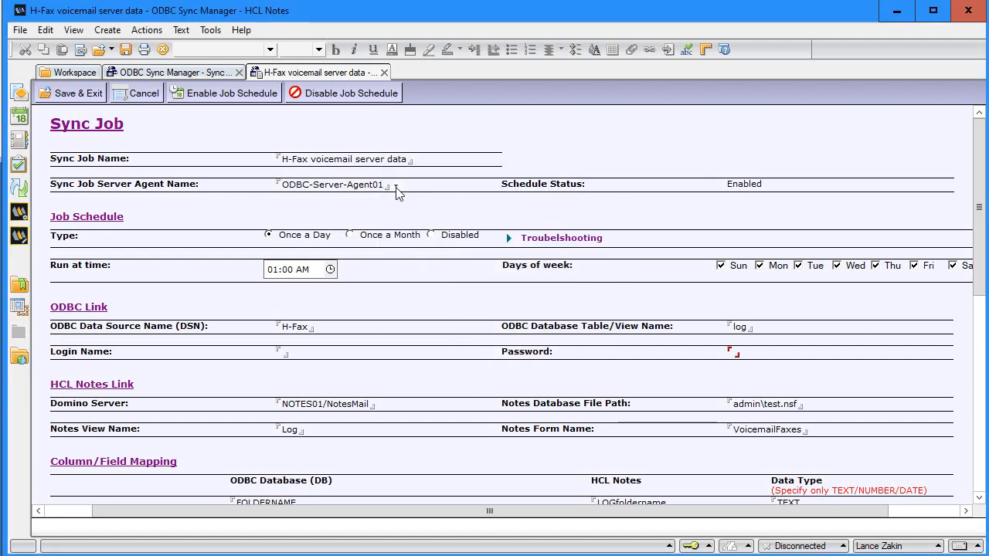
{"action": "left_click", "coordinate": [396, 188]}
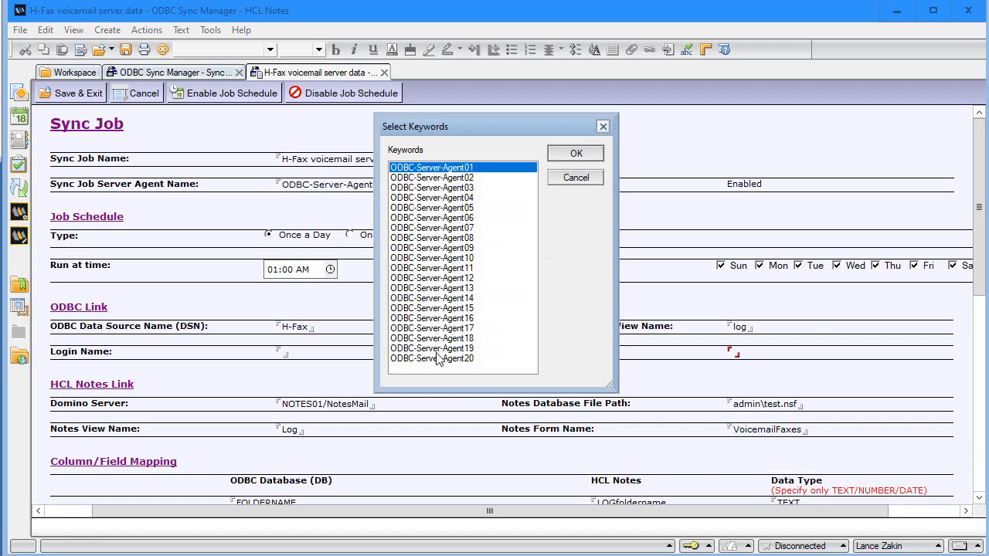
{"action": "left_click", "coordinate": [574, 179]}
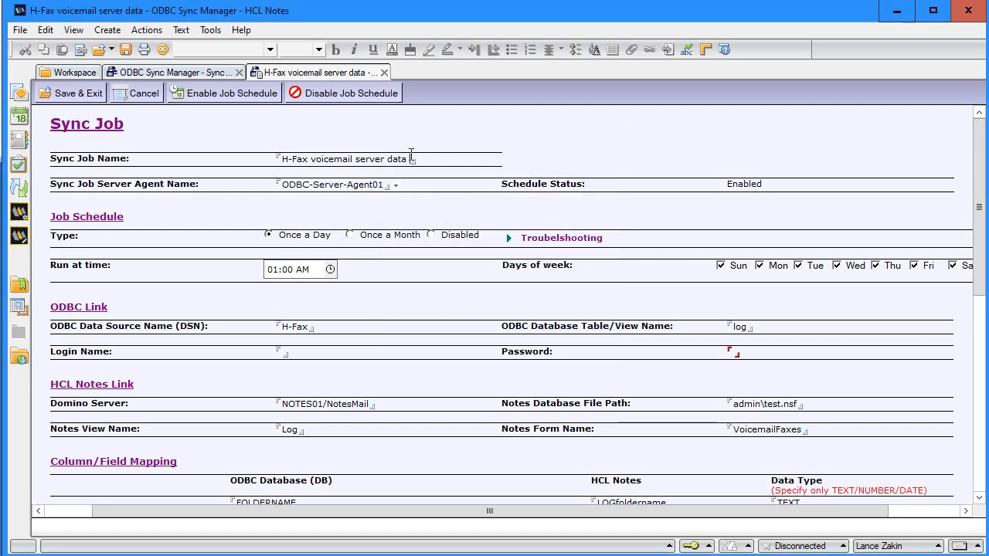
Step: Rename the sync job as "H-Fax voicemail server data 2" and confirm ODBC-Server-Agent01 as its server agent
{"action": "left_click", "coordinate": [411, 155]}
{"action": "type", "text": "2"}
{"action": "left_click", "coordinate": [396, 187]}
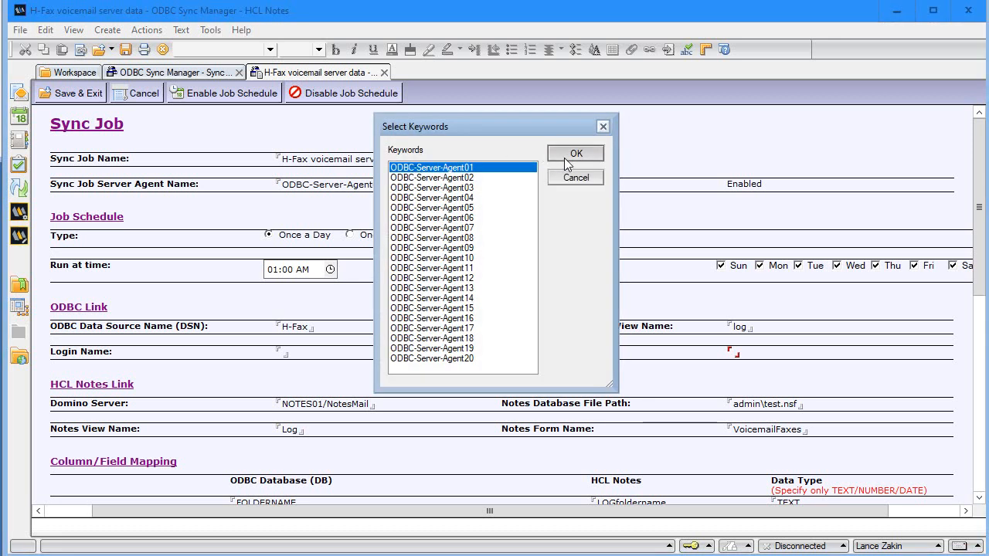
{"action": "left_click", "coordinate": [567, 158]}
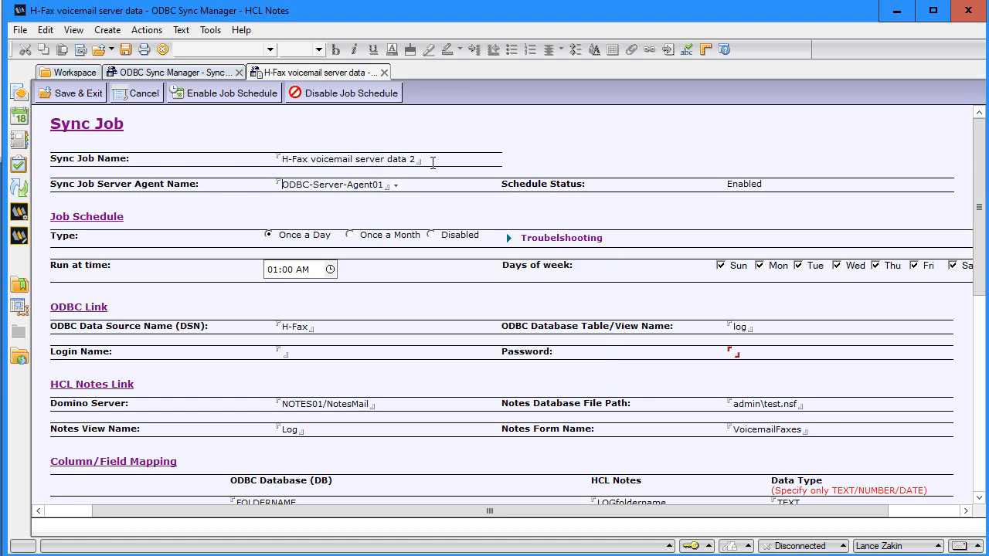
Step: Remove the appended 2 from the sync job name and confirm ODBC-Server-Agent01 as the server agent again
{"action": "left_click", "coordinate": [428, 159]}
{"action": "key", "text": "BackSpace"}
{"action": "key", "text": "BackSpace"}
{"action": "left_click", "coordinate": [395, 187]}
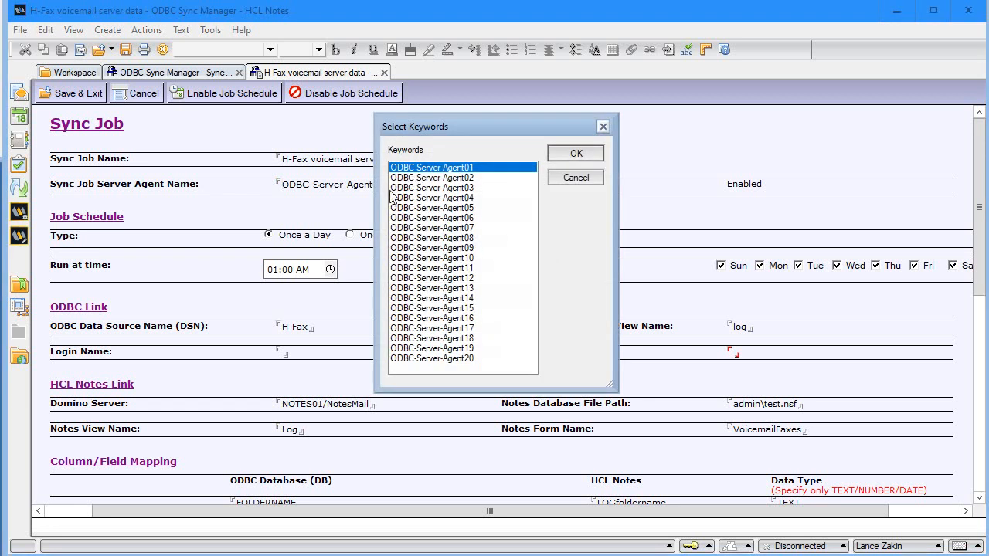
{"action": "left_click", "coordinate": [560, 153]}
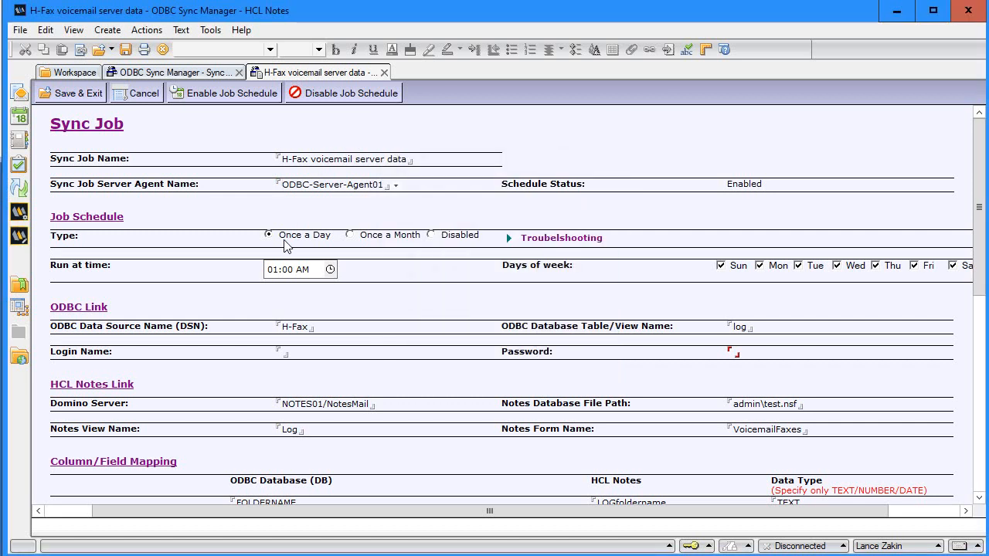
Step: Set the job schedule type to Once a Month, look through the day-of-month choices from 01 to Last, and cancel the selection
{"action": "left_click", "coordinate": [361, 241]}
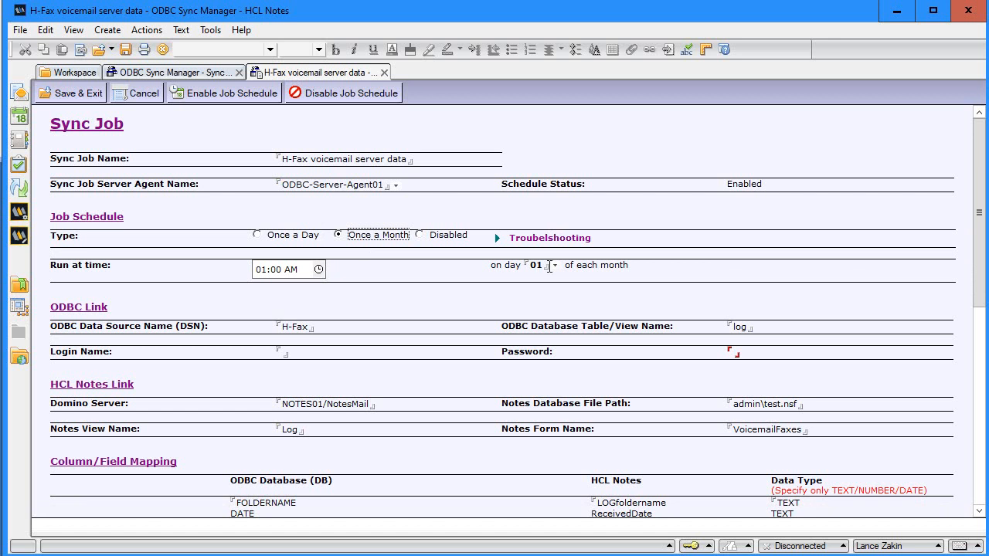
{"action": "left_click", "coordinate": [551, 266]}
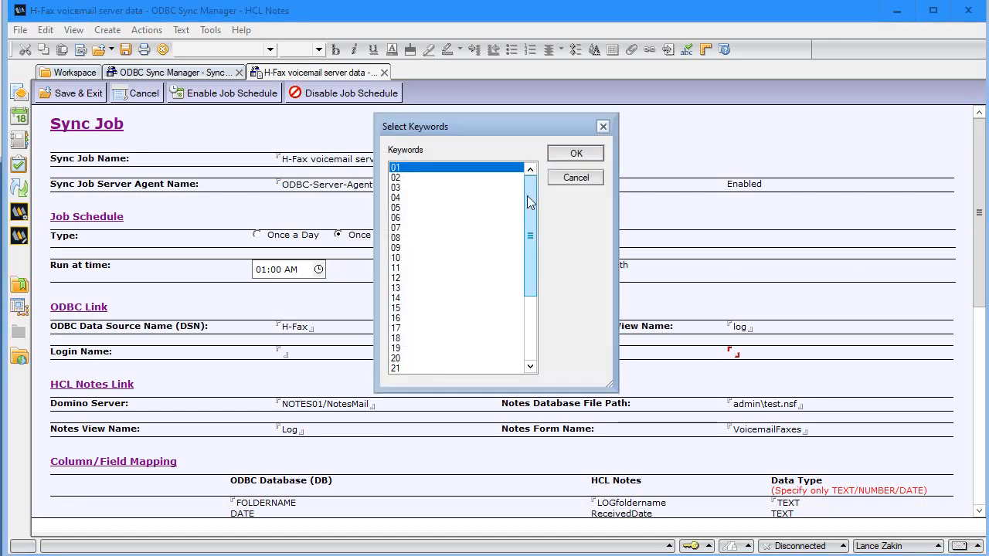
{"action": "left_click_drag", "start_coordinate": [529, 197], "coordinate": [530, 294]}
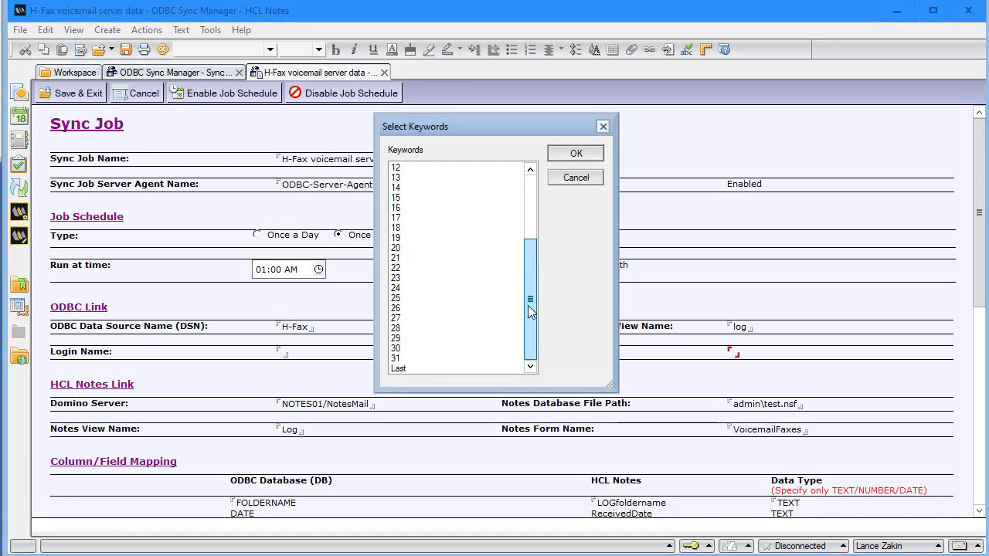
{"action": "left_click", "coordinate": [396, 370]}
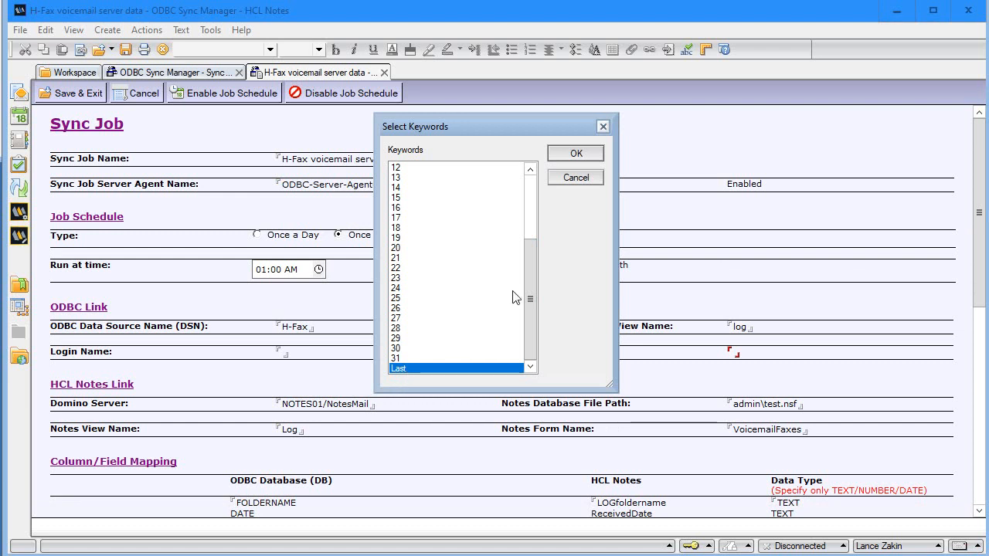
{"action": "left_click_drag", "start_coordinate": [528, 278], "coordinate": [531, 193]}
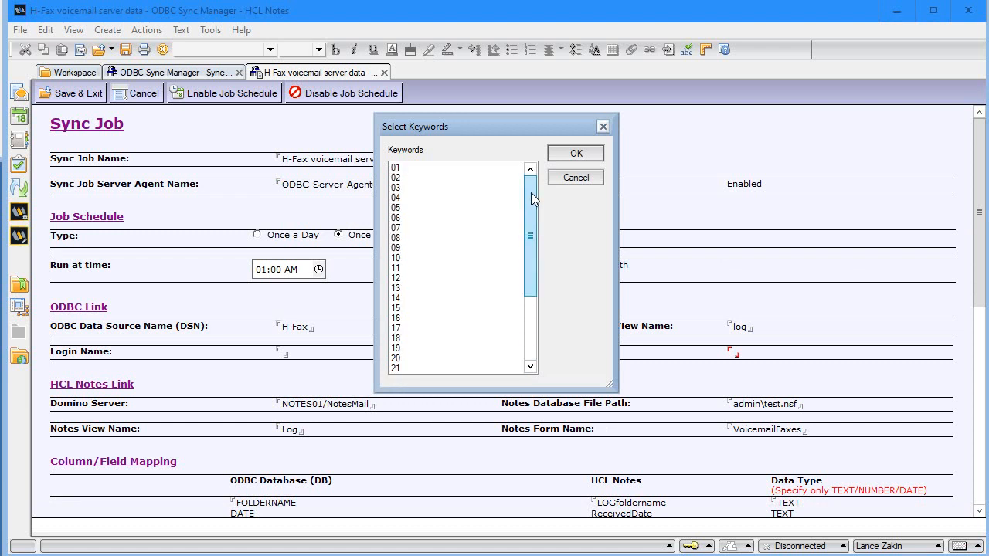
{"action": "left_click", "coordinate": [425, 170]}
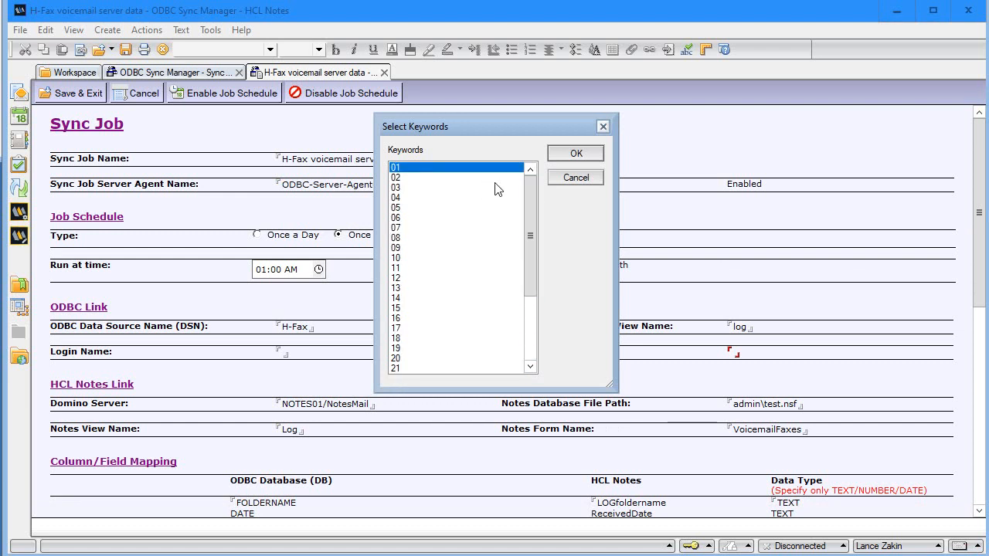
{"action": "left_click", "coordinate": [568, 182]}
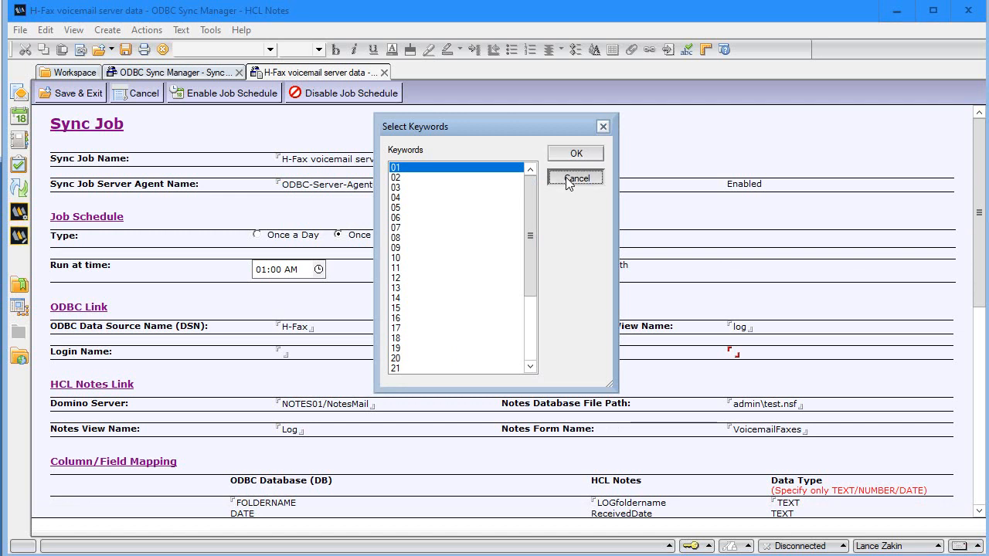
Step: Try the Disabled schedule type, set it back to Once a Day, and examine the run time and days of week fields
{"action": "left_click", "coordinate": [431, 238]}
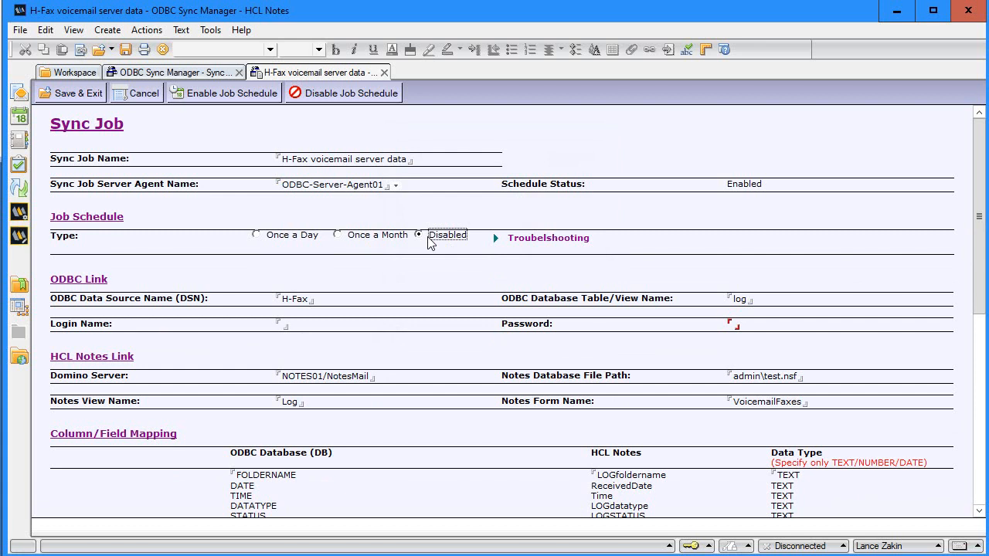
{"action": "left_click", "coordinate": [280, 236]}
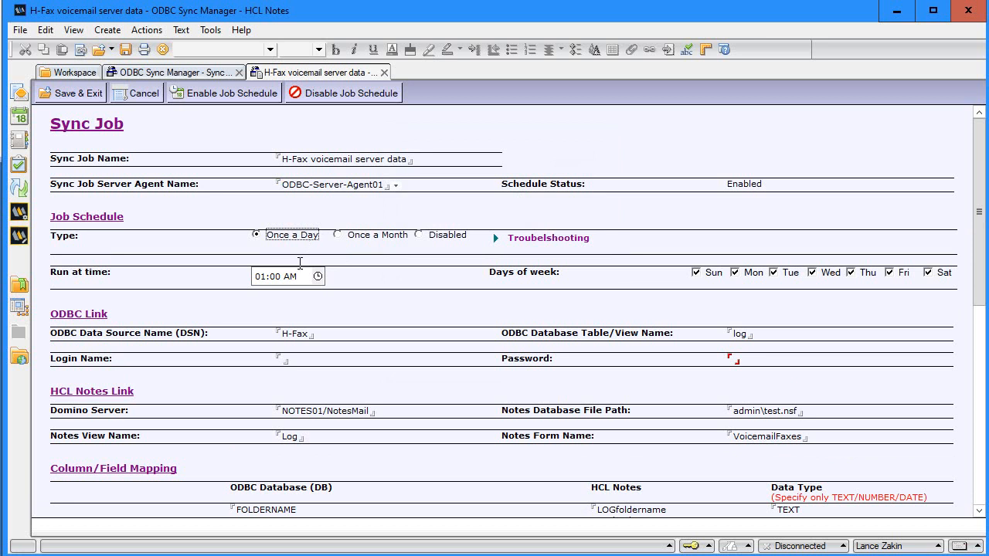
{"action": "left_click", "coordinate": [320, 279]}
{"action": "left_click", "coordinate": [390, 280]}
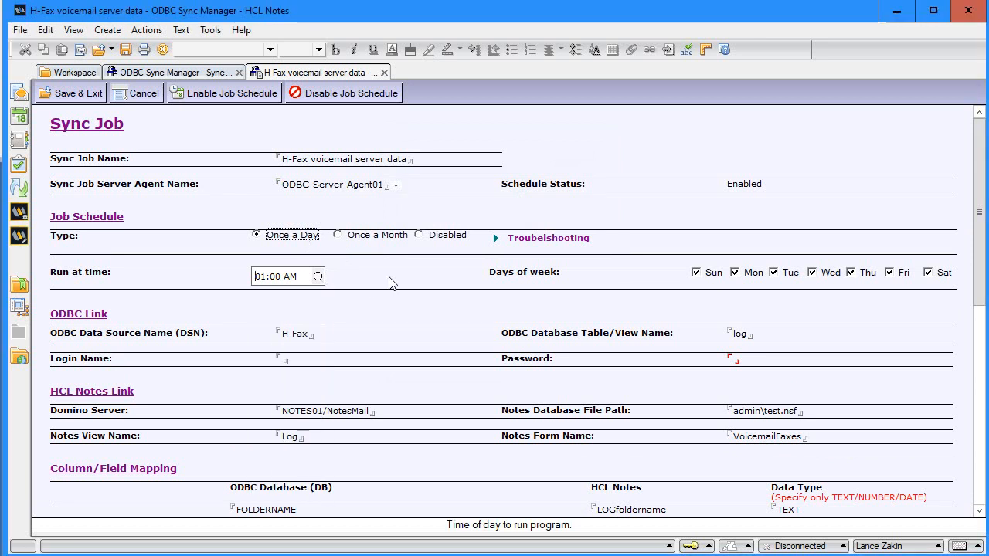
{"action": "left_click", "coordinate": [696, 278]}
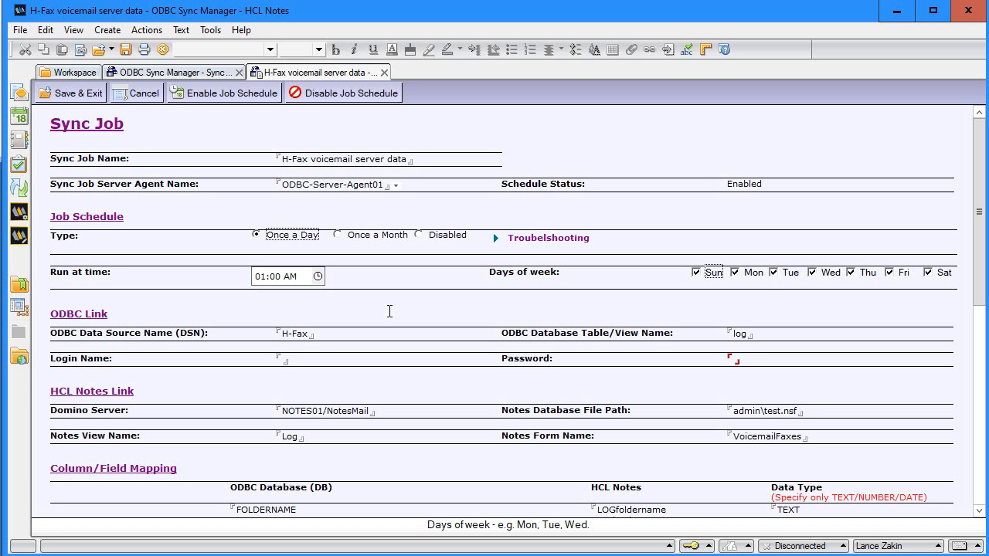
Step: Expand the troubleshooting section of the job schedule, read its advice and Domino Agent Manager commands, and collapse it
{"action": "scroll", "coordinate": [390, 311], "scroll_direction": "down", "scroll_amount": 2}
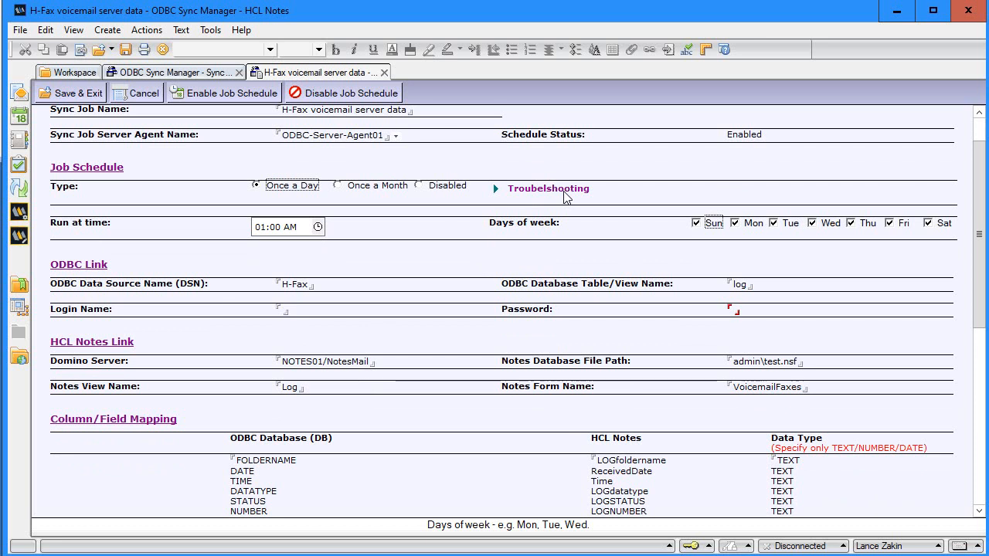
{"action": "left_click", "coordinate": [565, 195]}
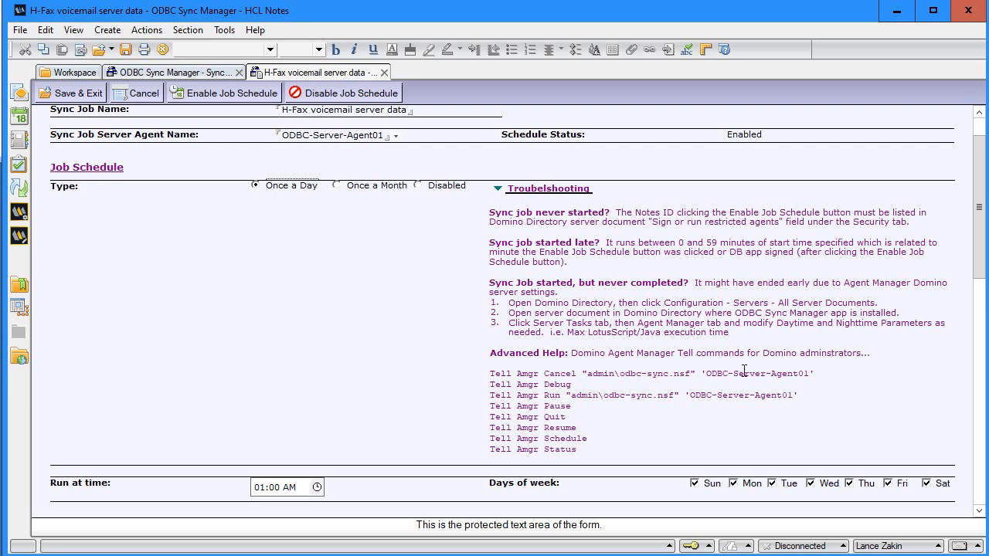
{"action": "left_click", "coordinate": [545, 189]}
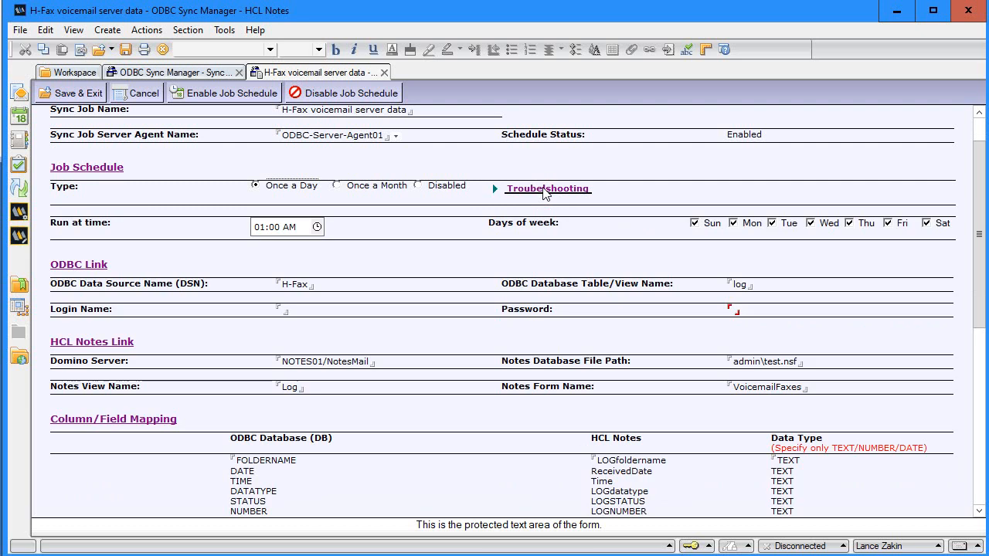
Step: Examine the ODBC Link section, highlighting the ODBC data source name
{"action": "scroll", "coordinate": [279, 256], "scroll_direction": "down", "scroll_amount": 1}
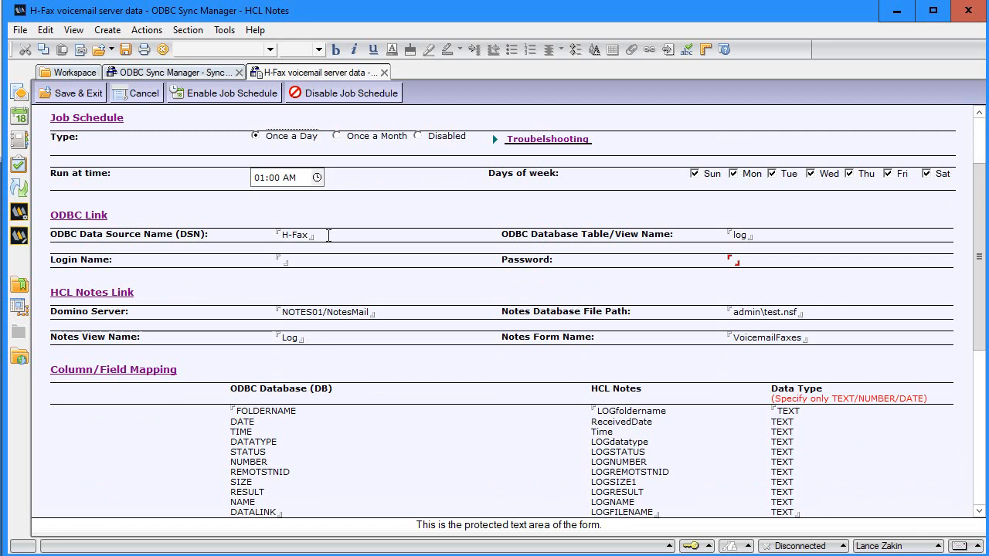
{"action": "left_click_drag", "start_coordinate": [329, 235], "coordinate": [279, 235]}
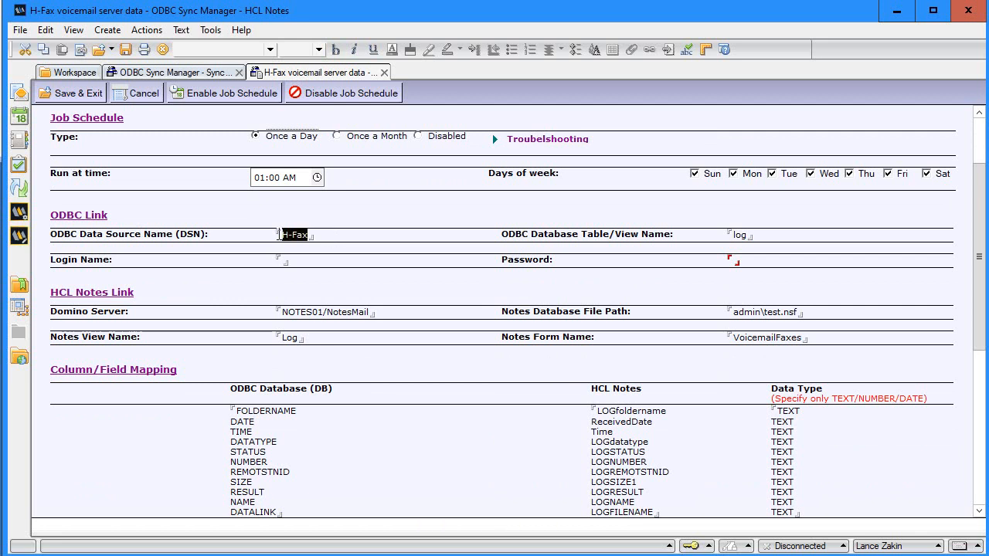
{"action": "left_click", "coordinate": [331, 235]}
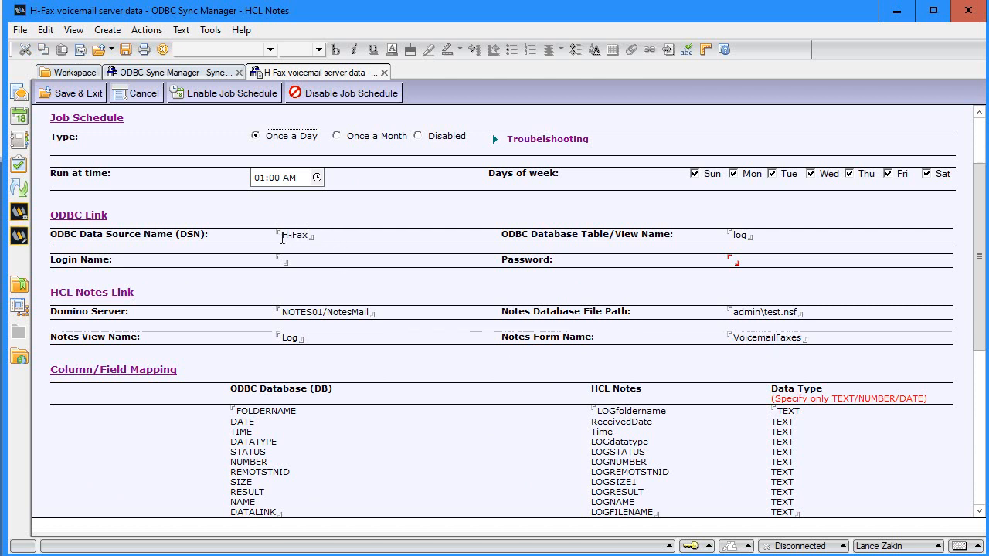
{"action": "left_click_drag", "start_coordinate": [280, 235], "coordinate": [311, 236]}
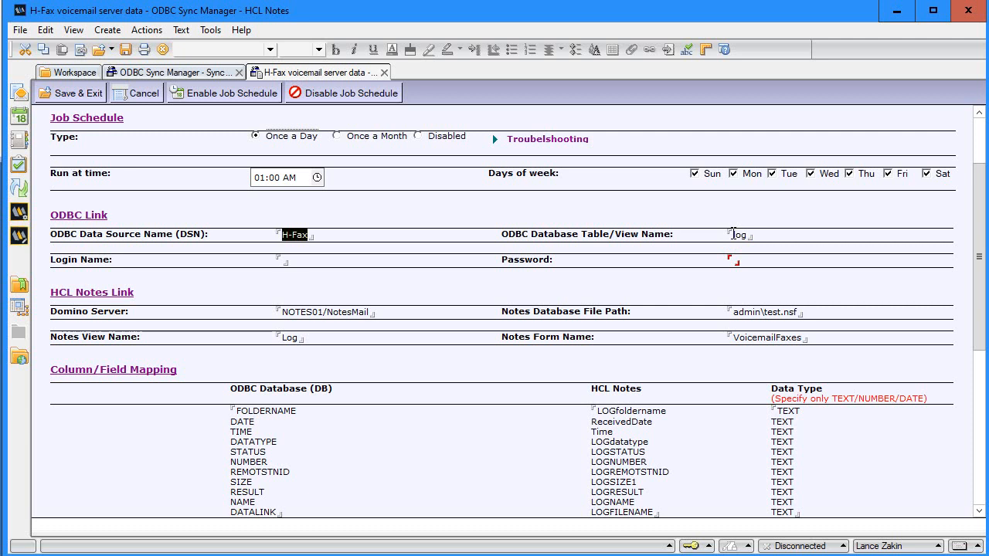
Step: Examine the job's ODBC table name, Notes database file path and Notes view name fields
{"action": "left_click_drag", "start_coordinate": [730, 234], "coordinate": [749, 233]}
{"action": "left_click", "coordinate": [732, 235]}
{"action": "left_click_drag", "start_coordinate": [734, 312], "coordinate": [801, 312]}
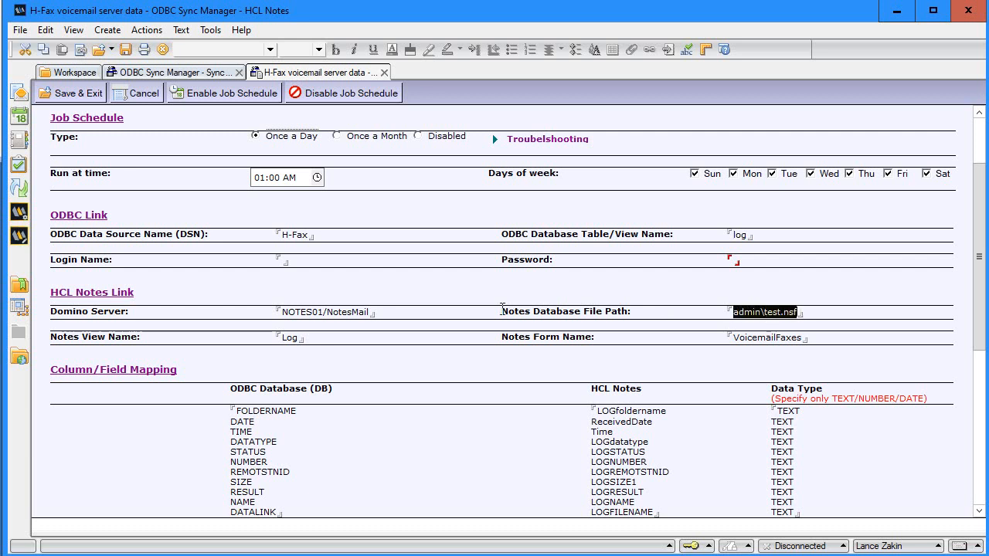
{"action": "left_click", "coordinate": [285, 338]}
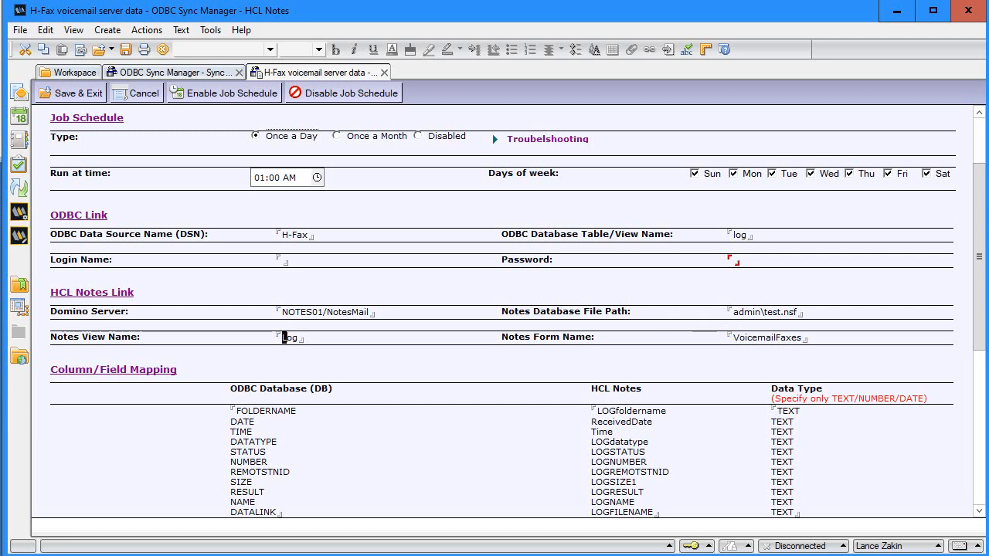
Step: Open ODBC Data Sources (64-bit) from Windows and display the system data sources
{"action": "key", "text": "super"}
{"action": "type", "text": "odbc"}
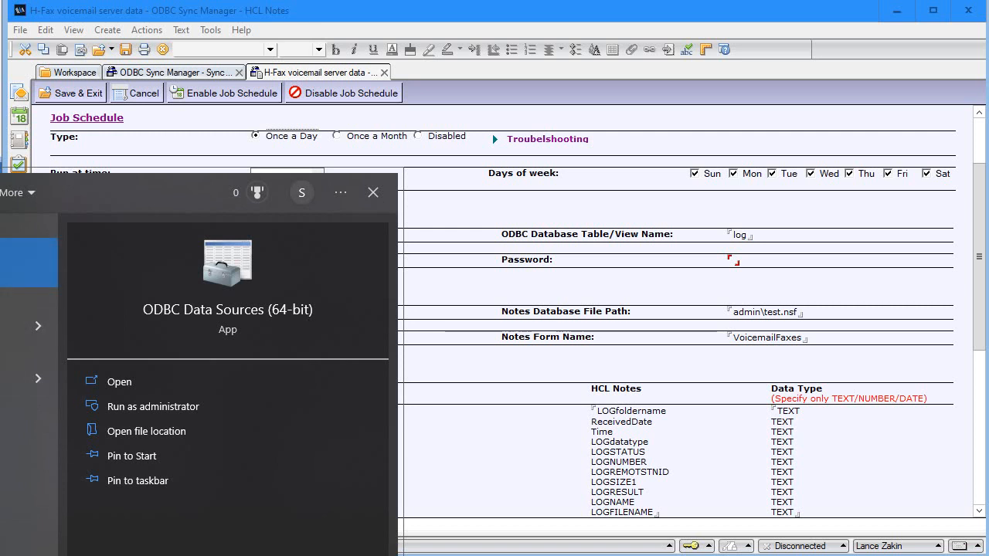
{"action": "key", "text": "Return"}
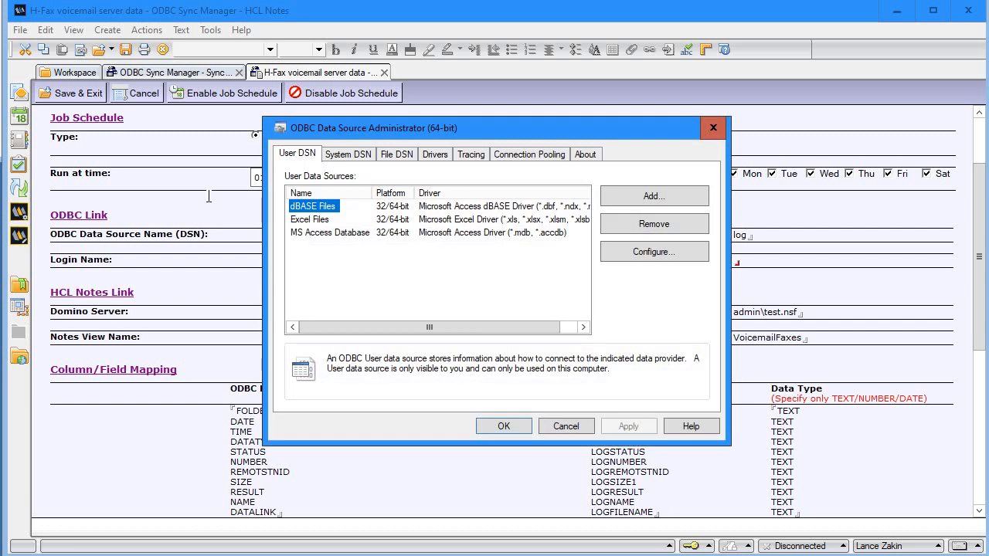
{"action": "left_click", "coordinate": [396, 155]}
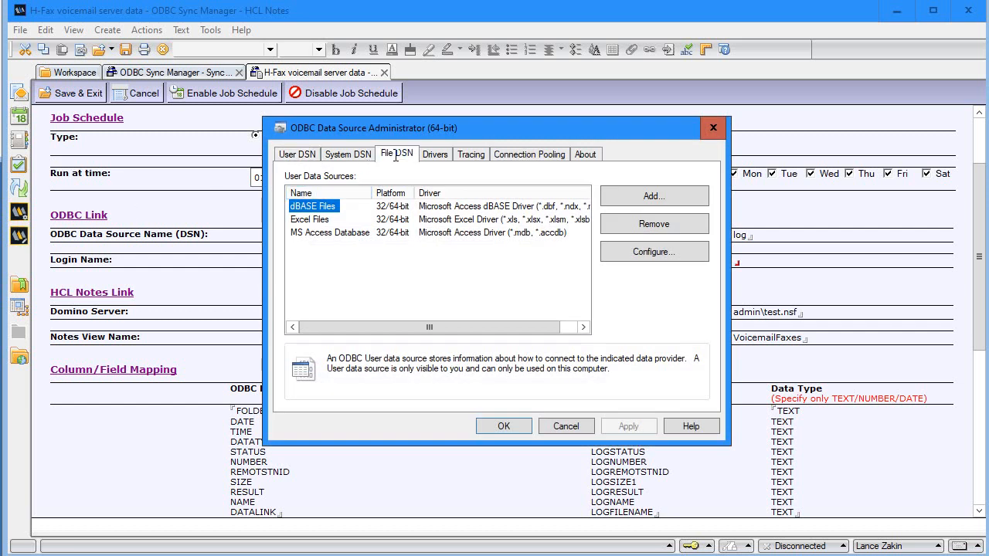
{"action": "left_click", "coordinate": [355, 153]}
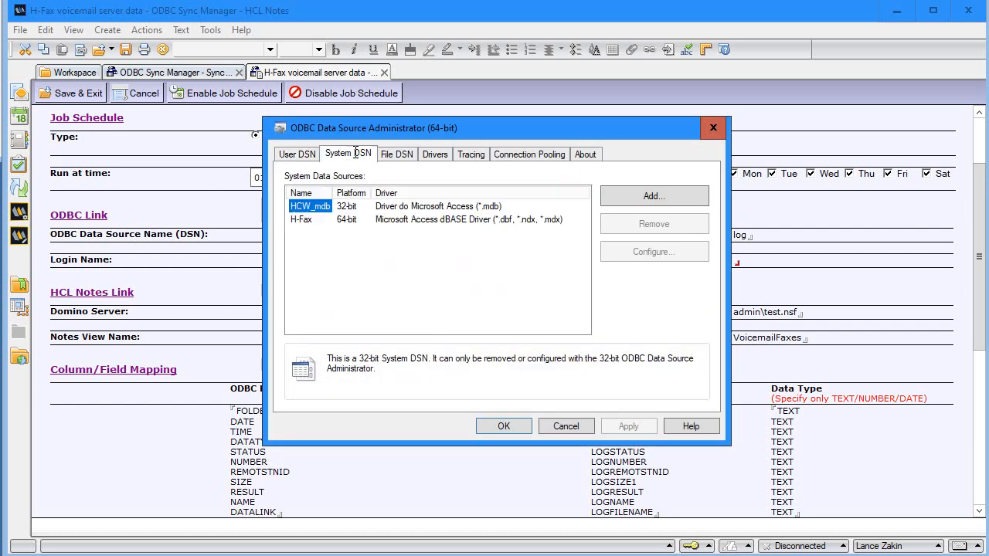
Step: Open the configuration of the H-Fax system data source, review its dBASE setup, and cancel it
{"action": "left_click", "coordinate": [303, 220]}
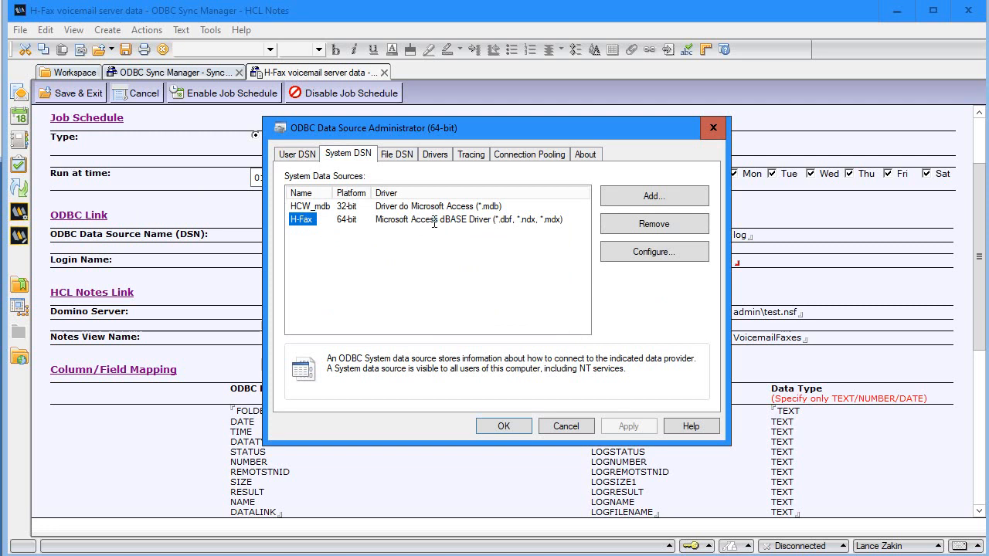
{"action": "left_click", "coordinate": [634, 251]}
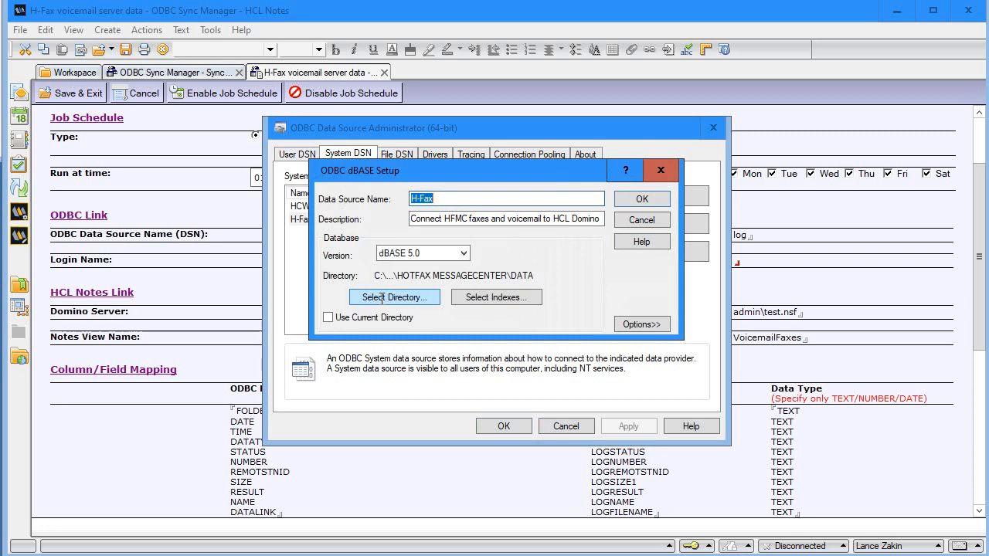
{"action": "left_click", "coordinate": [640, 220]}
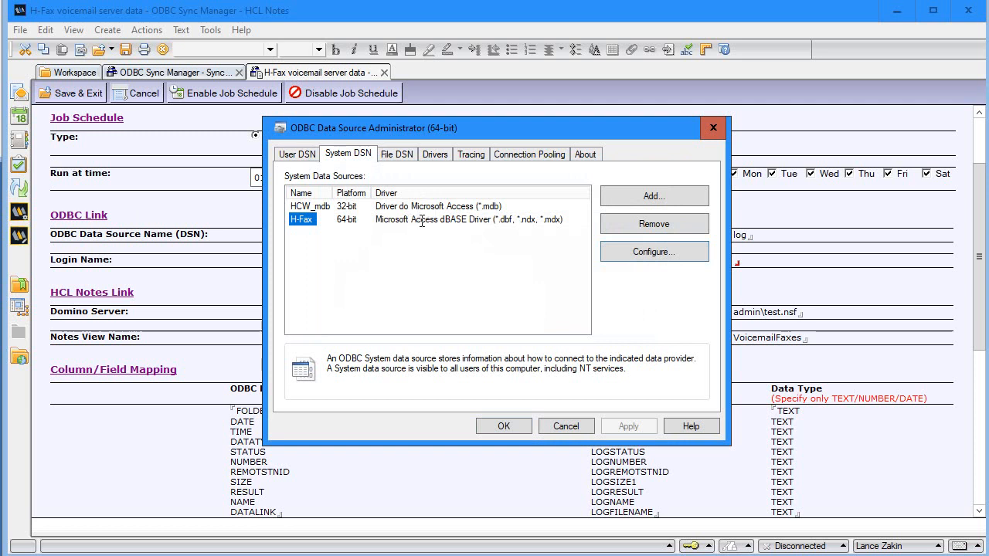
Step: Look through the file data sources and installed ODBC drivers, and close the ODBC Data Source Administrator without changes
{"action": "left_click", "coordinate": [397, 154]}
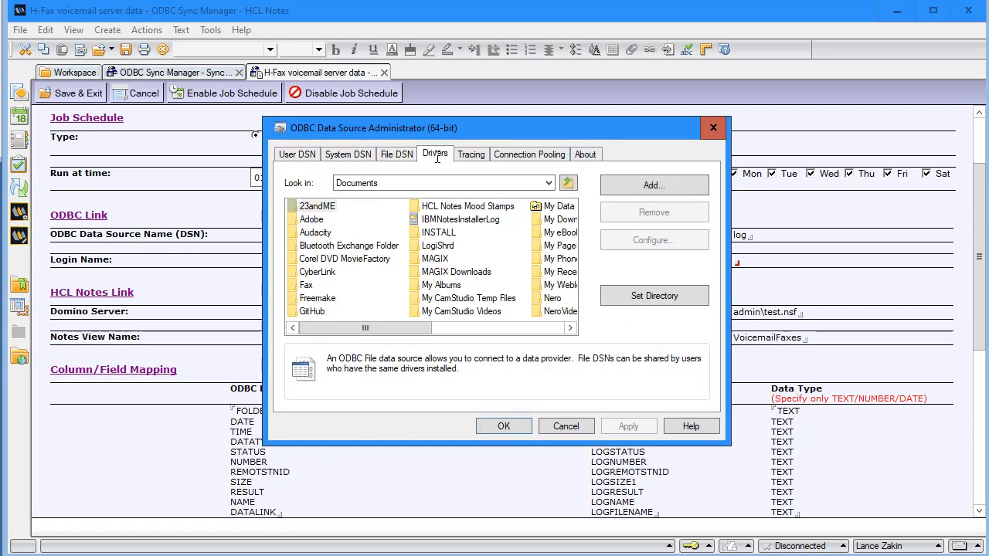
{"action": "left_click", "coordinate": [436, 153]}
{"action": "scroll", "coordinate": [397, 247], "scroll_direction": "down", "scroll_amount": 2}
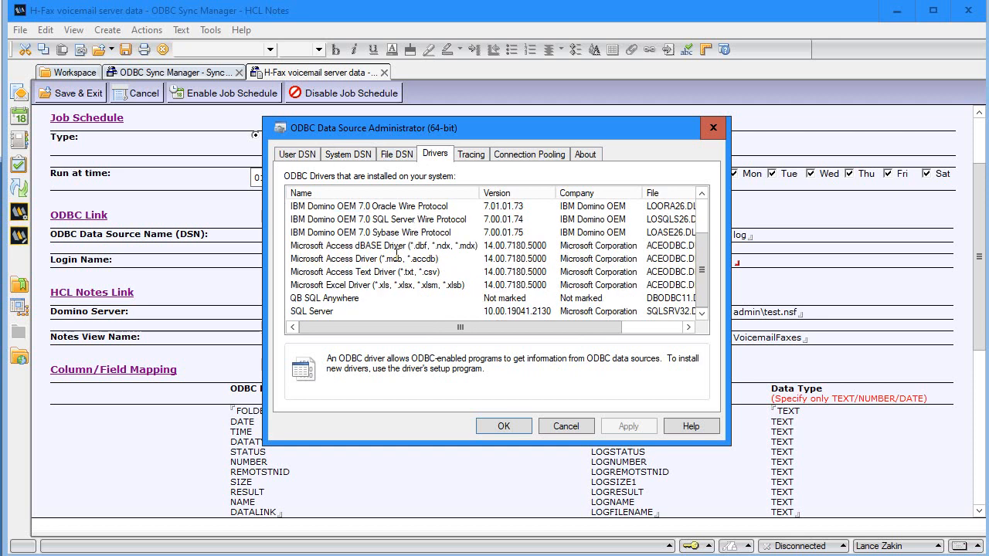
{"action": "scroll", "coordinate": [396, 255], "scroll_direction": "up", "scroll_amount": 2}
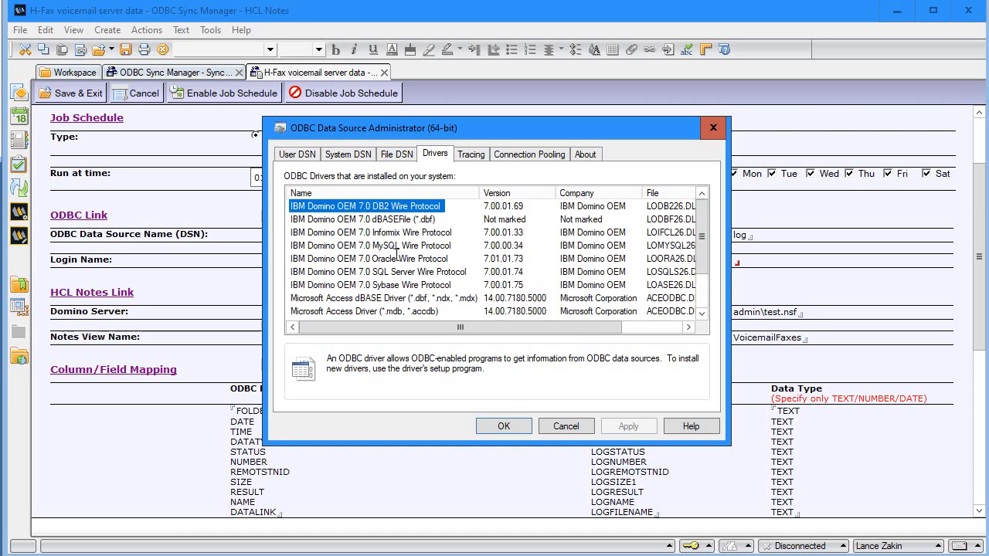
{"action": "left_click", "coordinate": [571, 426]}
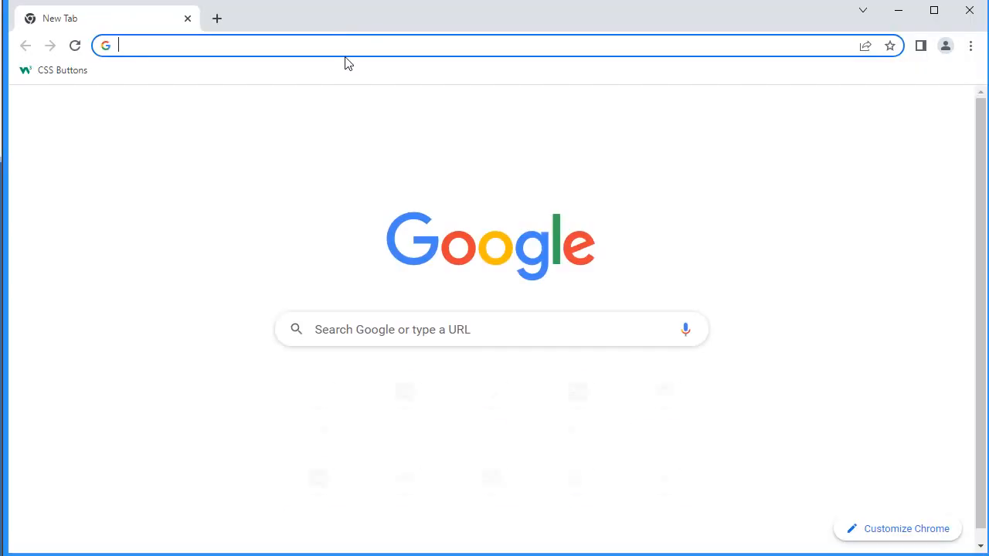
Step: In Chrome, view microsoft.com/en-us/download/details.aspx?id=13255, highlight the Microsoft Access Database Engine 2010 Redistributable title, and close the browser
{"action": "left_click", "coordinate": [346, 51]}
{"action": "type", "text": "microsoft.com/en-us/download/details.aspx?id=13255"}
{"action": "key", "text": "Return"}
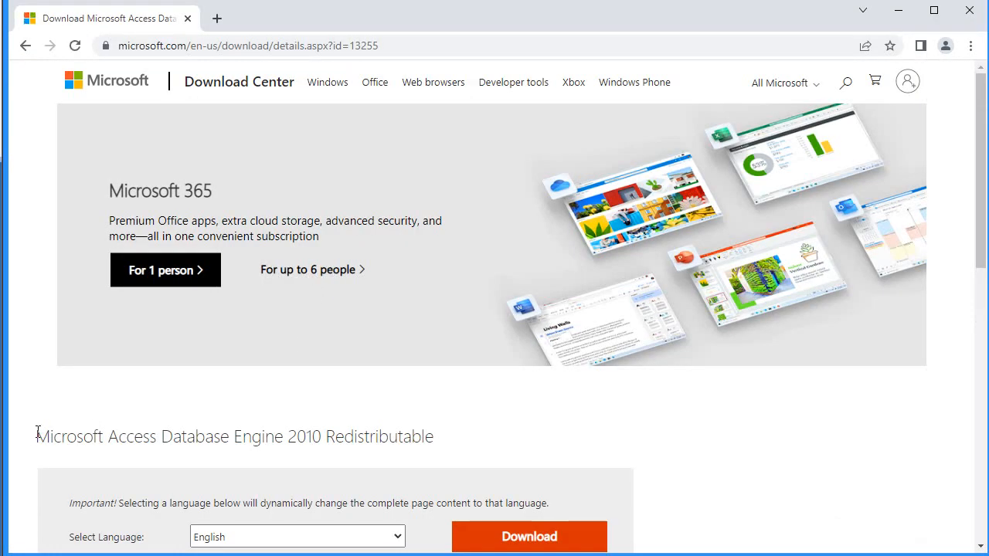
{"action": "left_click_drag", "start_coordinate": [37, 434], "coordinate": [435, 452]}
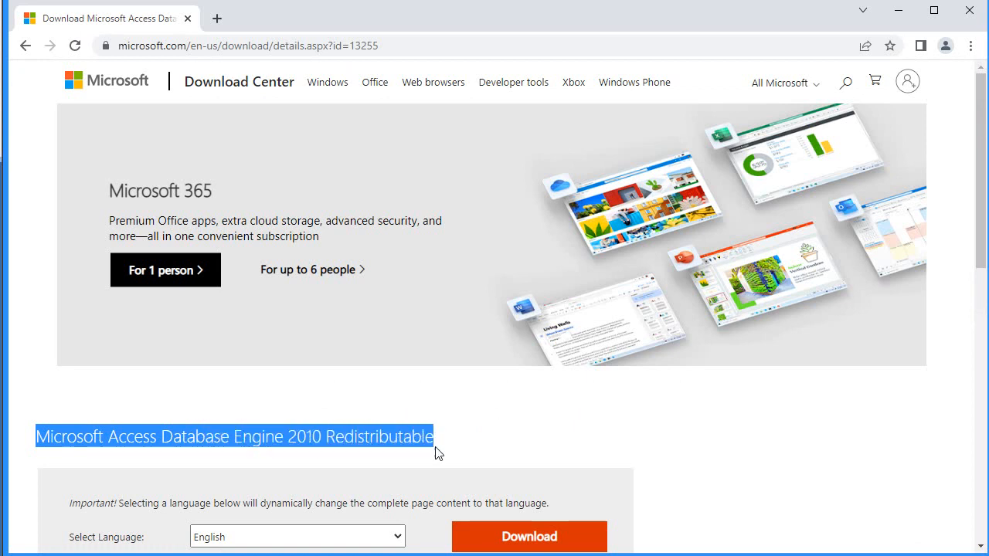
{"action": "left_click", "coordinate": [964, 16]}
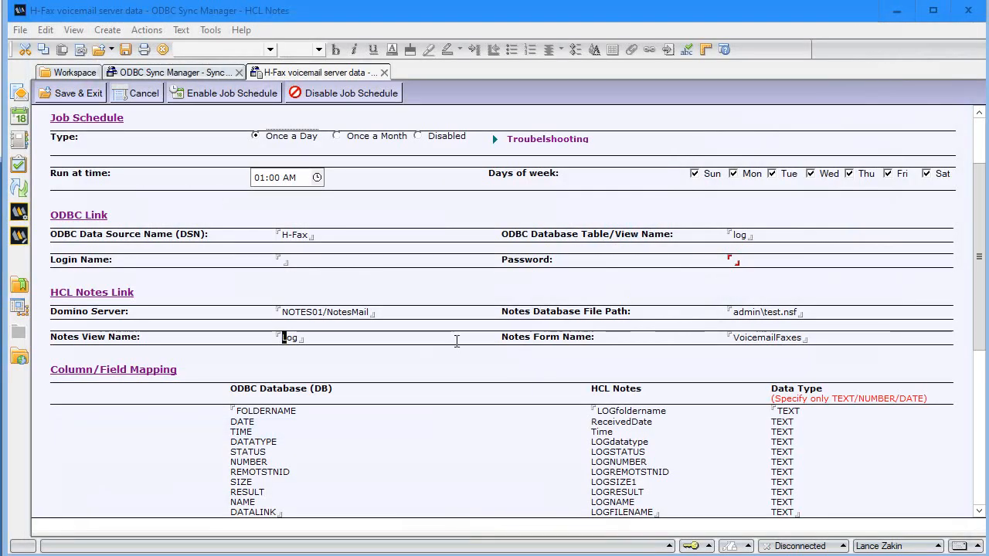
Step: Examine the Column/Field Mapping section, highlighting the ODBC columns and the HCL Notes fields and checking the data types
{"action": "scroll", "coordinate": [335, 345], "scroll_direction": "down", "scroll_amount": 3}
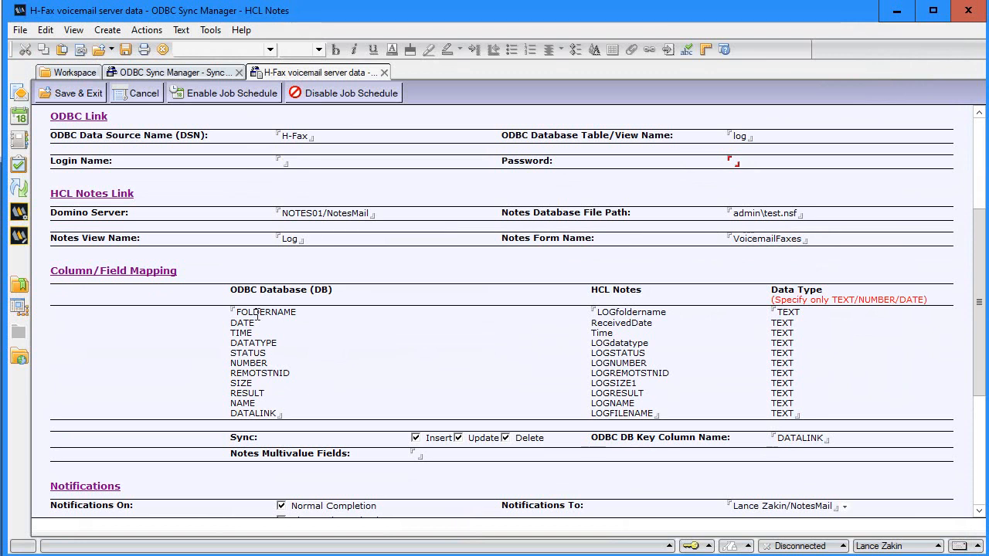
{"action": "left_click_drag", "start_coordinate": [231, 313], "coordinate": [271, 417]}
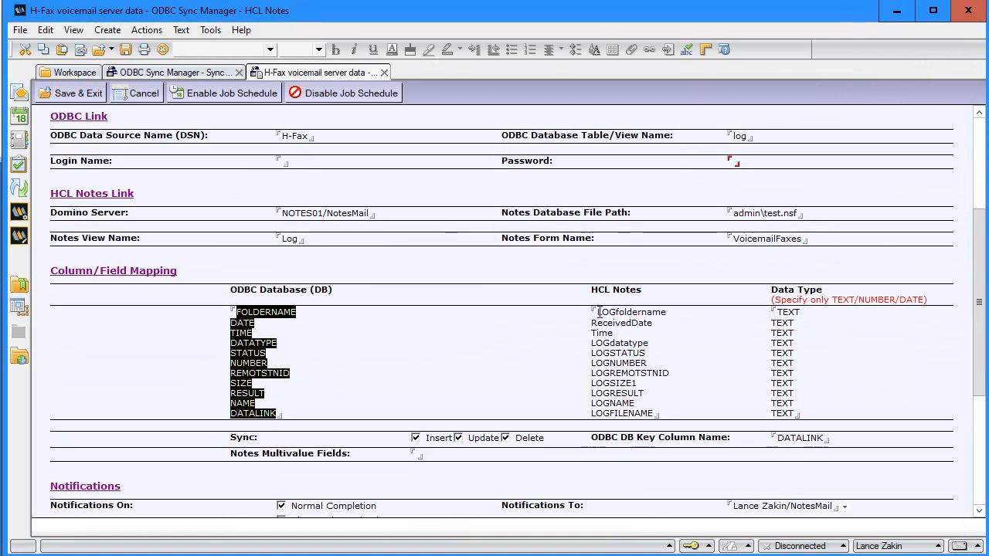
{"action": "left_click_drag", "start_coordinate": [597, 312], "coordinate": [671, 386]}
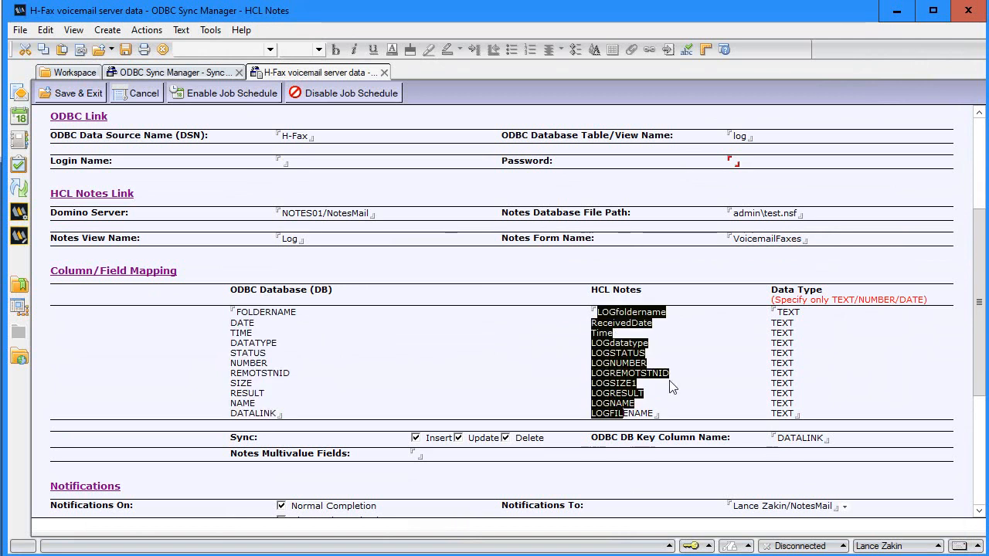
{"action": "left_click", "coordinate": [797, 312]}
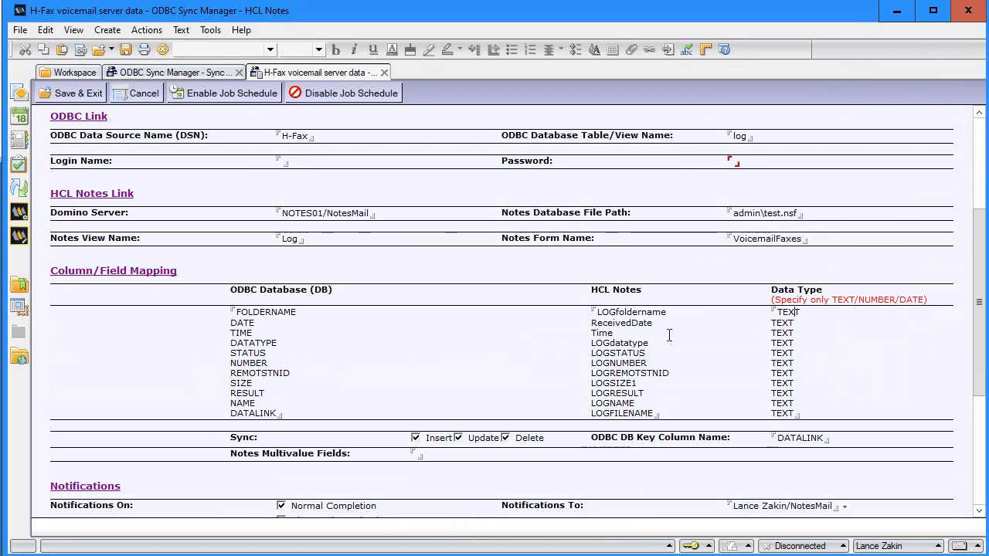
Step: Examine the job's sync options, key column name, notifications and post-execution agent, and close the job without saving
{"action": "scroll", "coordinate": [508, 354], "scroll_direction": "down", "scroll_amount": 3}
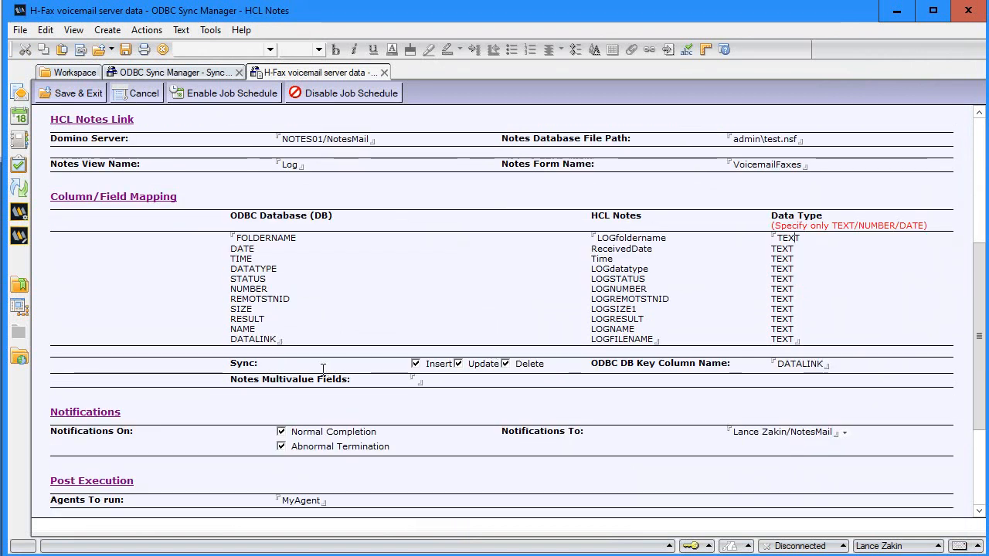
{"action": "double_click", "coordinate": [785, 362]}
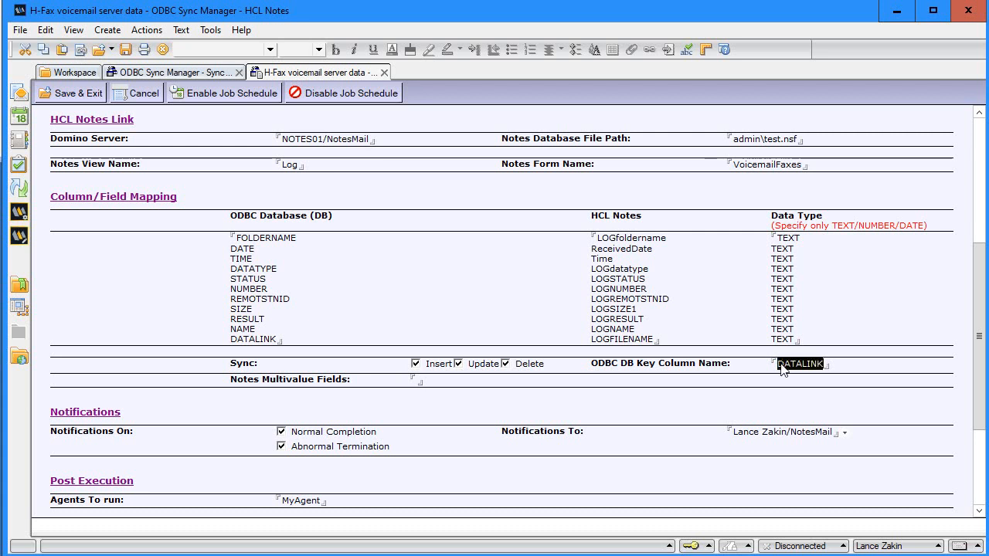
{"action": "left_click", "coordinate": [798, 367]}
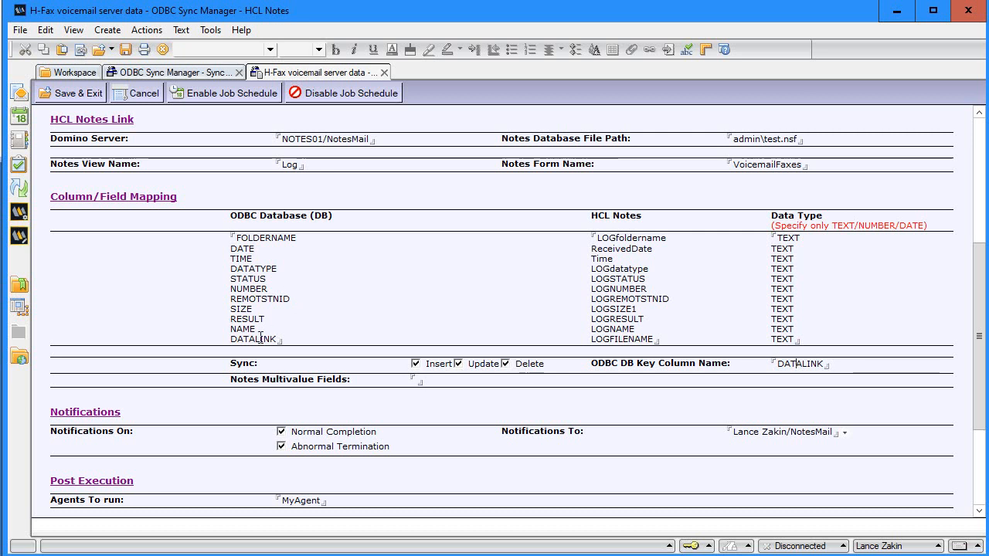
{"action": "scroll", "coordinate": [269, 415], "scroll_direction": "down", "scroll_amount": 3}
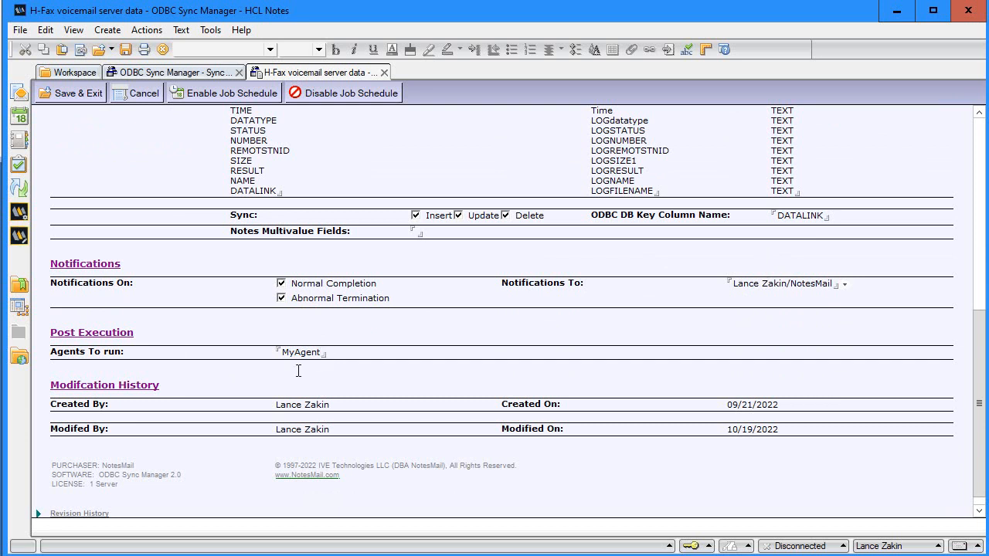
{"action": "scroll", "coordinate": [335, 387], "scroll_direction": "down", "scroll_amount": 1}
{"action": "scroll", "coordinate": [335, 387], "scroll_direction": "up", "scroll_amount": 3}
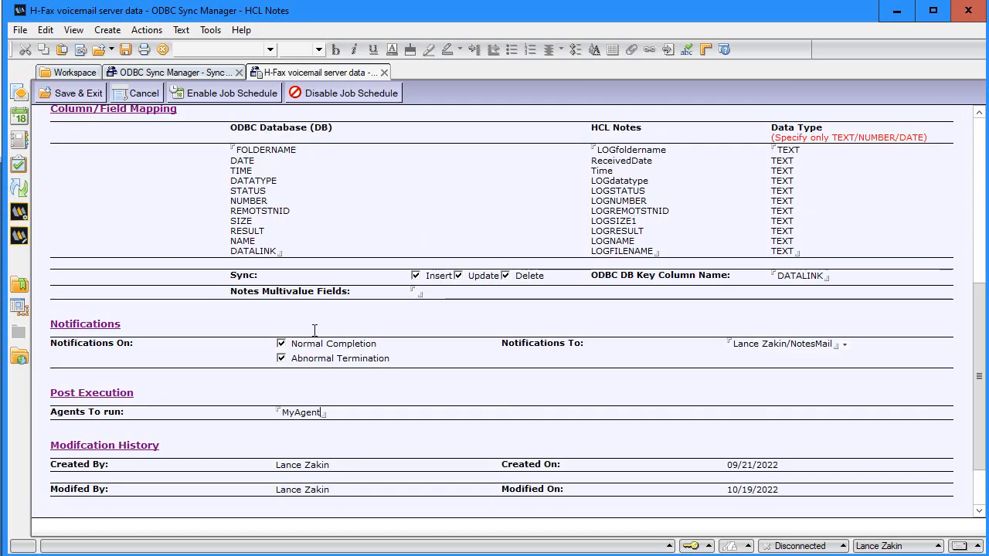
{"action": "left_click", "coordinate": [142, 94]}
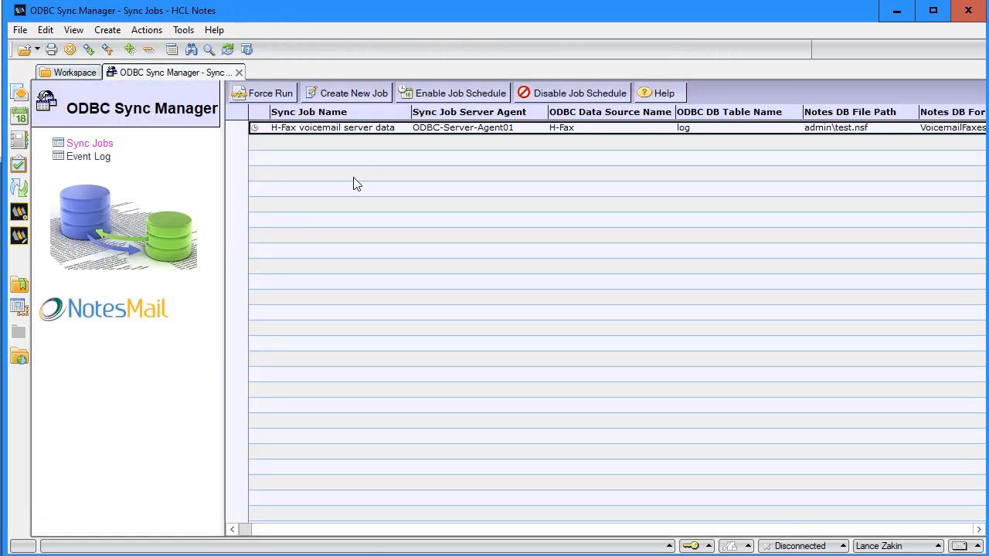
Step: Force-run the H-Fax voicemail server data job and check the record counts for its latest run in the event log
{"action": "left_click", "coordinate": [277, 94]}
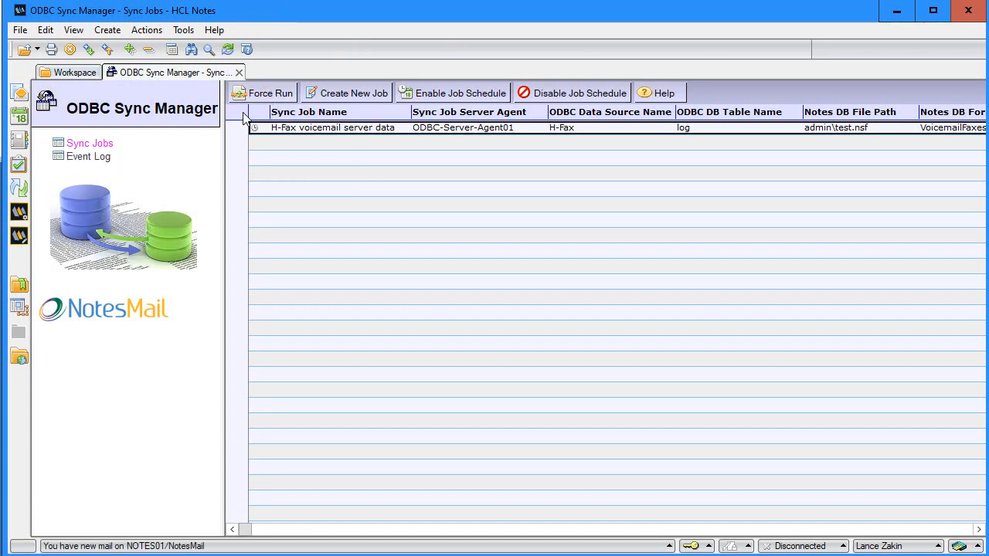
{"action": "left_click", "coordinate": [101, 159]}
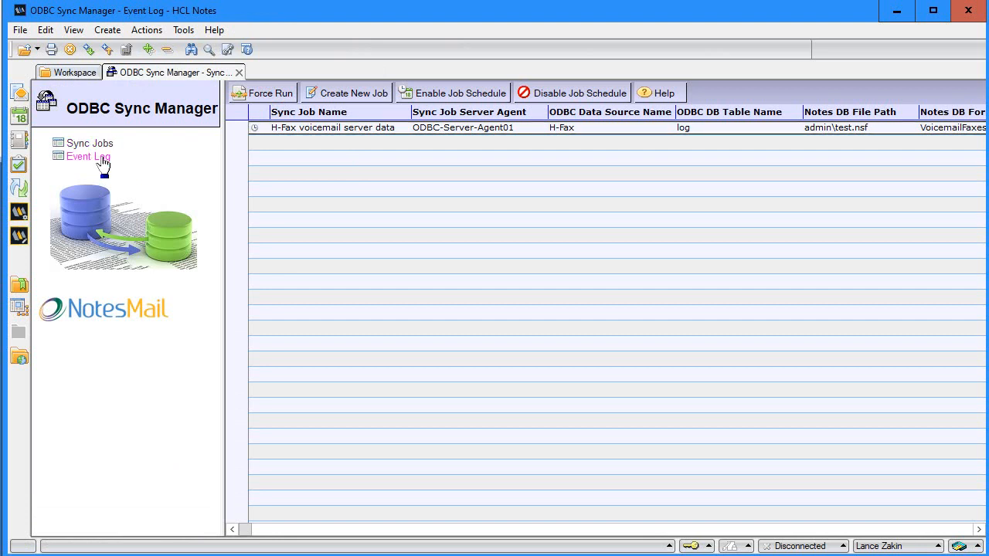
{"action": "double_click", "coordinate": [345, 137]}
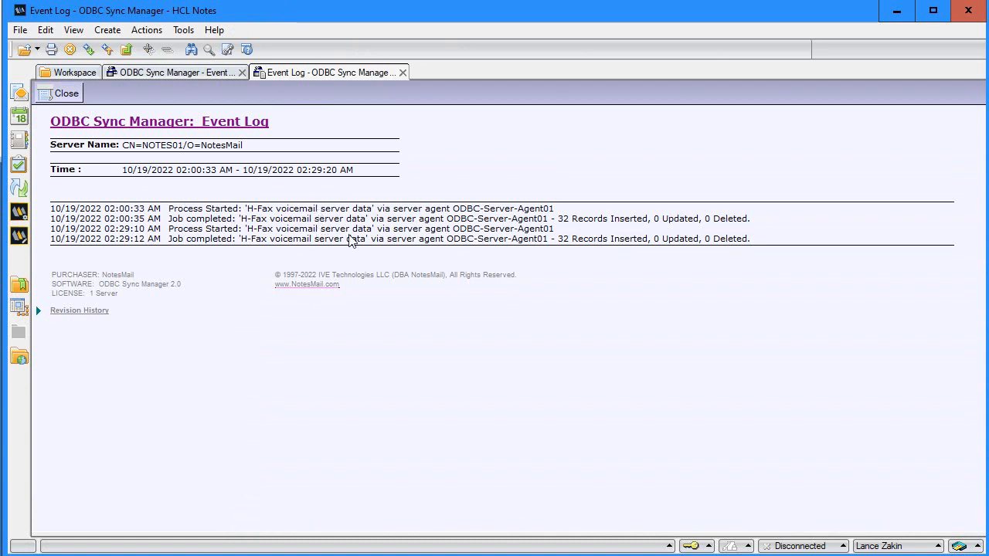
{"action": "left_click_drag", "start_coordinate": [549, 240], "coordinate": [720, 242]}
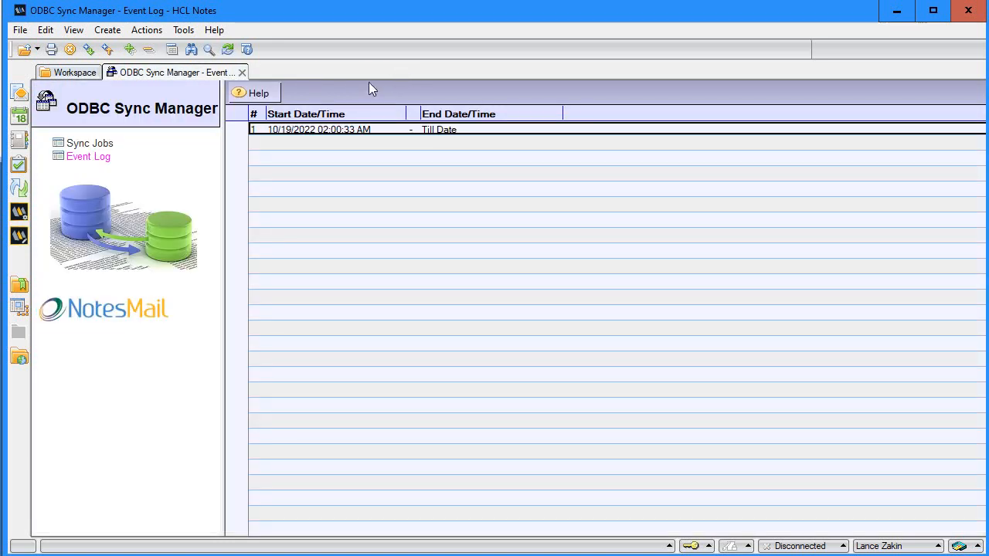
Step: Open the newest ODBC Sync Manager job completion e-mail in the inbox and read its record counts and troubleshooting notes
{"action": "left_click", "coordinate": [20, 96]}
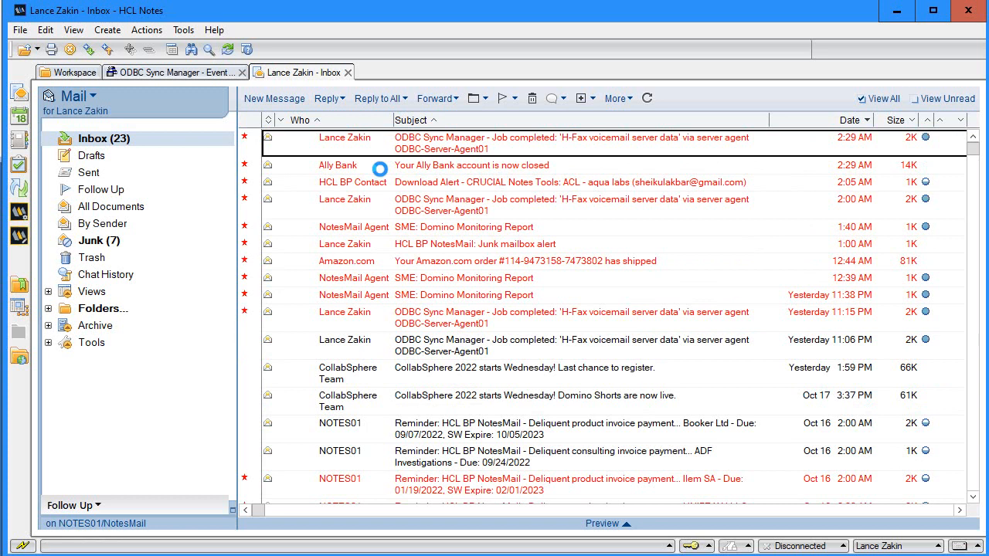
{"action": "key", "text": "Return"}
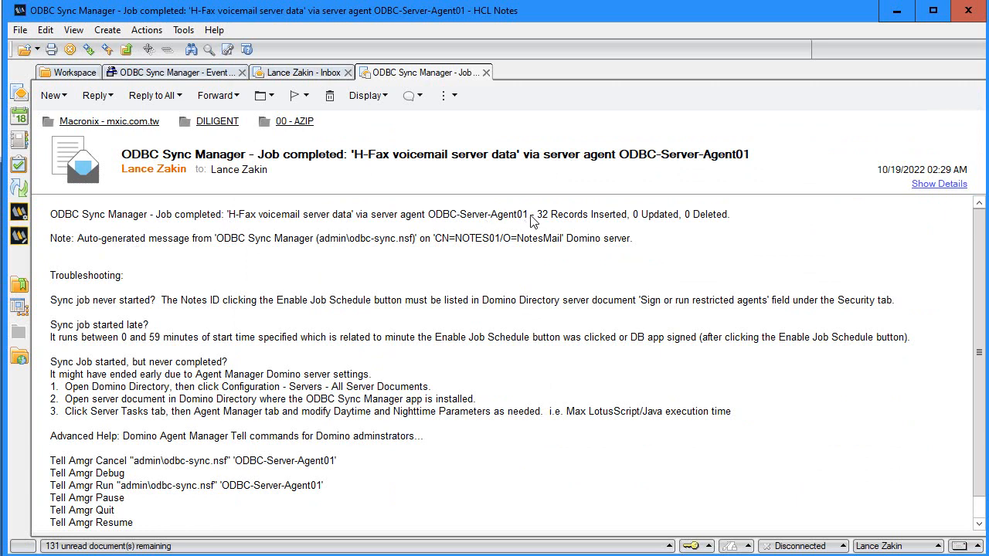
{"action": "left_click_drag", "start_coordinate": [530, 222], "coordinate": [610, 220]}
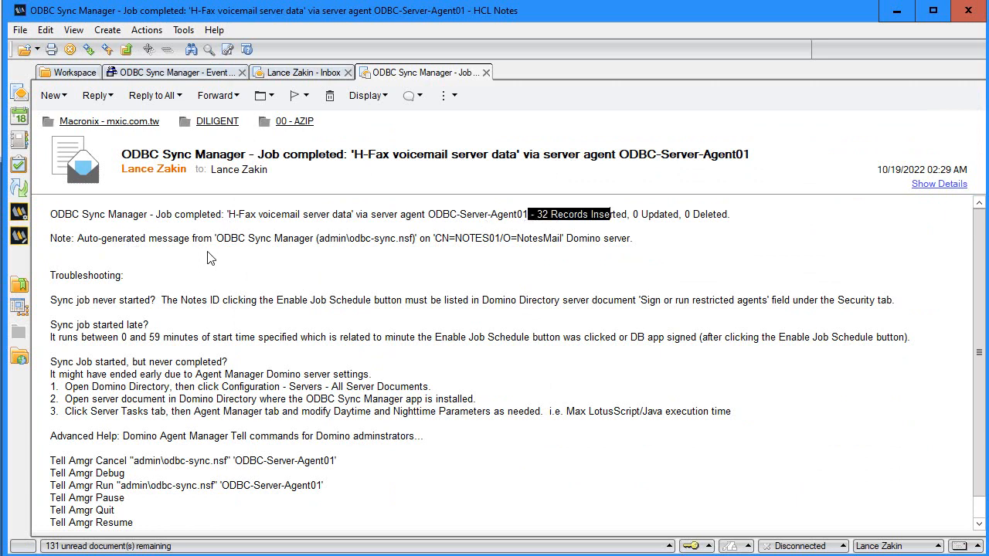
{"action": "scroll", "coordinate": [210, 258], "scroll_direction": "down", "scroll_amount": 1}
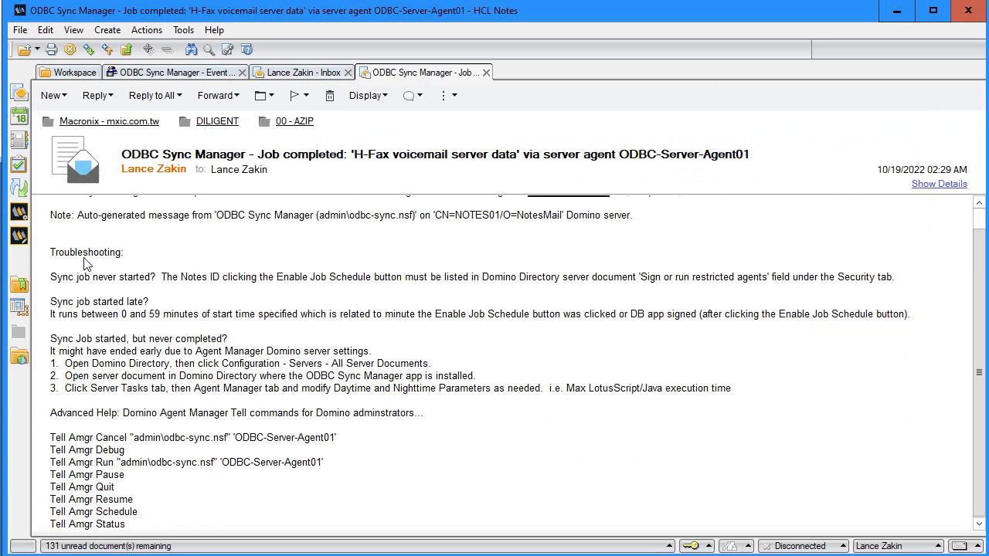
{"action": "left_click_drag", "start_coordinate": [50, 253], "coordinate": [246, 527]}
{"action": "left_click", "coordinate": [264, 276]}
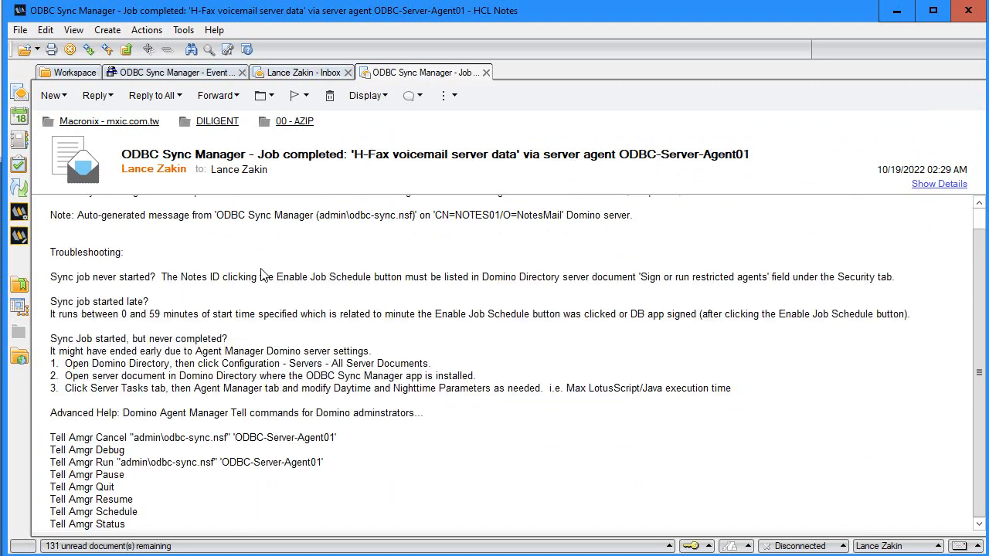
Step: Finish reading the job completion e-mail, then close it along with the inbox and the ODBC Sync Manager database
{"action": "left_click", "coordinate": [56, 267]}
{"action": "scroll", "coordinate": [93, 274], "scroll_direction": "up", "scroll_amount": 1}
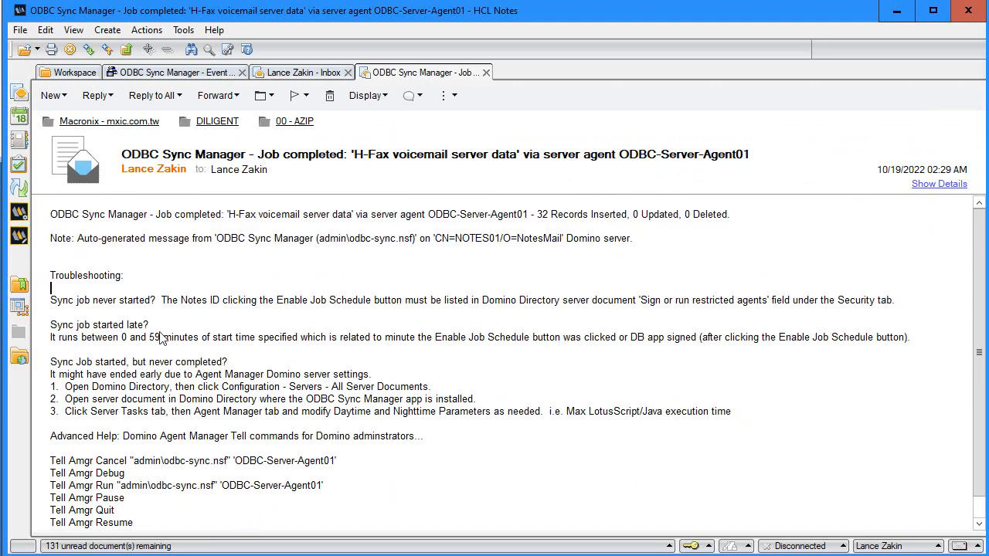
{"action": "left_click", "coordinate": [486, 72]}
{"action": "left_click", "coordinate": [348, 72]}
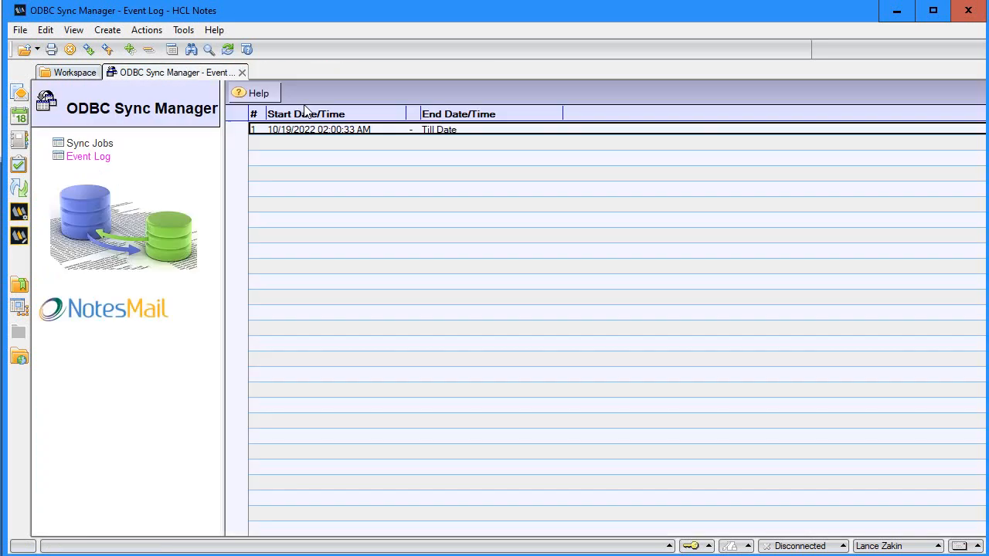
{"action": "left_click", "coordinate": [242, 72]}
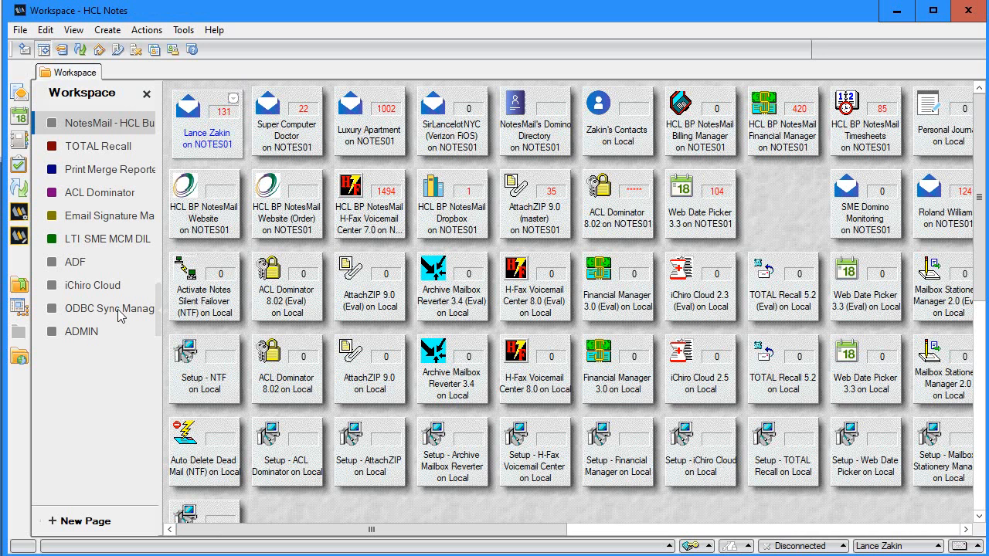
Step: Show the ODBC Sync Manager workspace page with the page list collapsed, and open the CollabSphere Demo Notes app
{"action": "left_click", "coordinate": [111, 309]}
{"action": "left_click", "coordinate": [146, 94]}
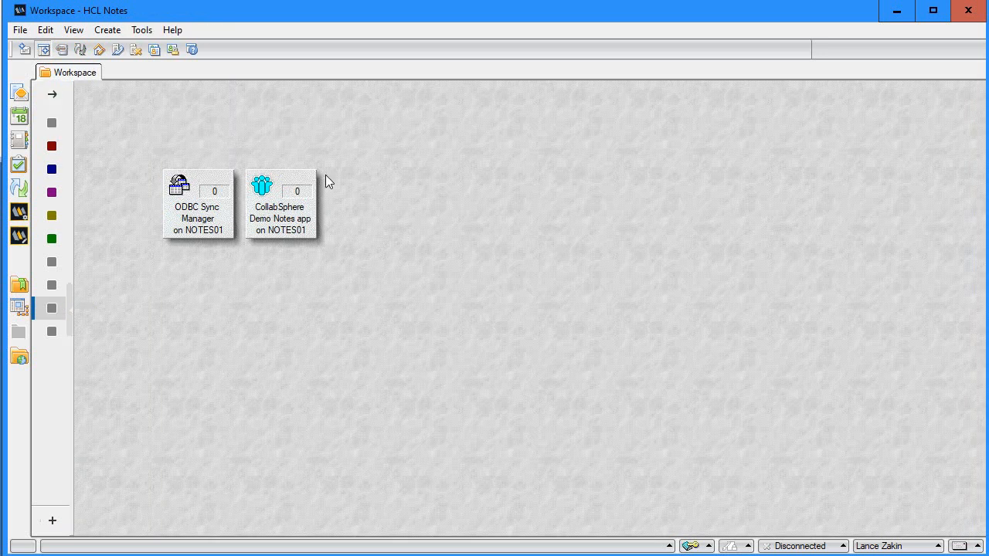
{"action": "left_click", "coordinate": [290, 227]}
{"action": "double_click", "coordinate": [293, 226]}
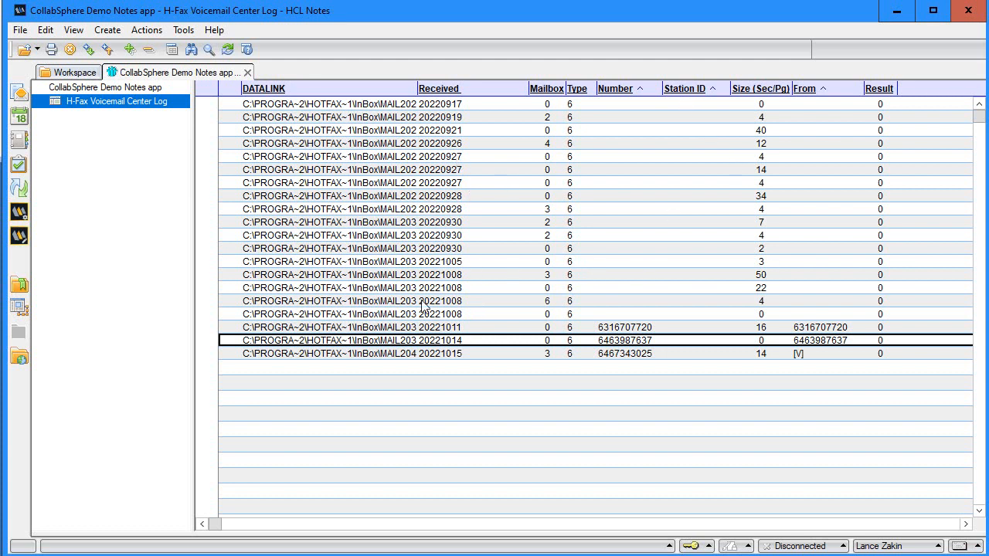
Step: Review the newest synced records in the H-Fax Voicemail Center Log and widen the DATALINK column to show the full file paths
{"action": "left_click", "coordinate": [398, 354]}
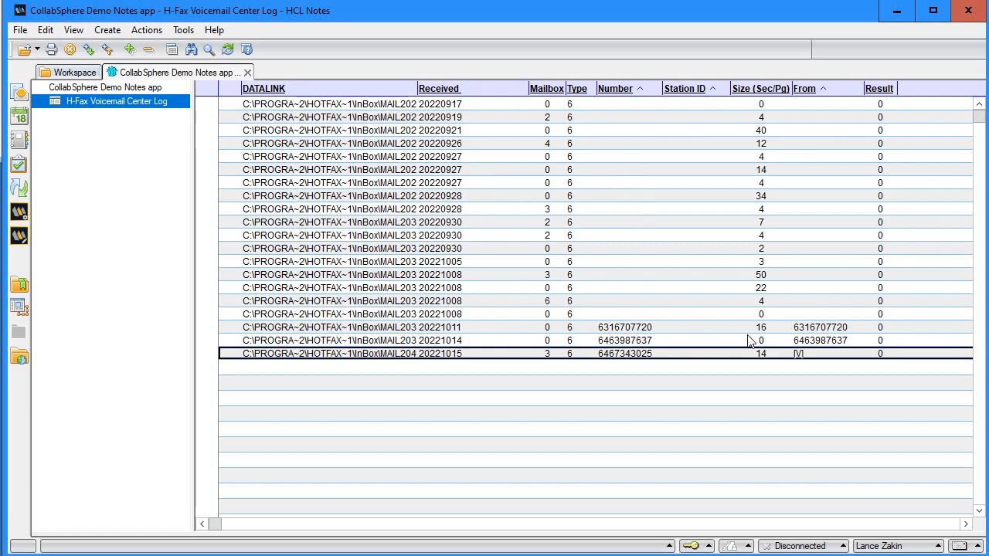
{"action": "scroll", "coordinate": [583, 287], "scroll_direction": "up", "scroll_amount": 1}
{"action": "scroll", "coordinate": [576, 286], "scroll_direction": "up", "scroll_amount": 1}
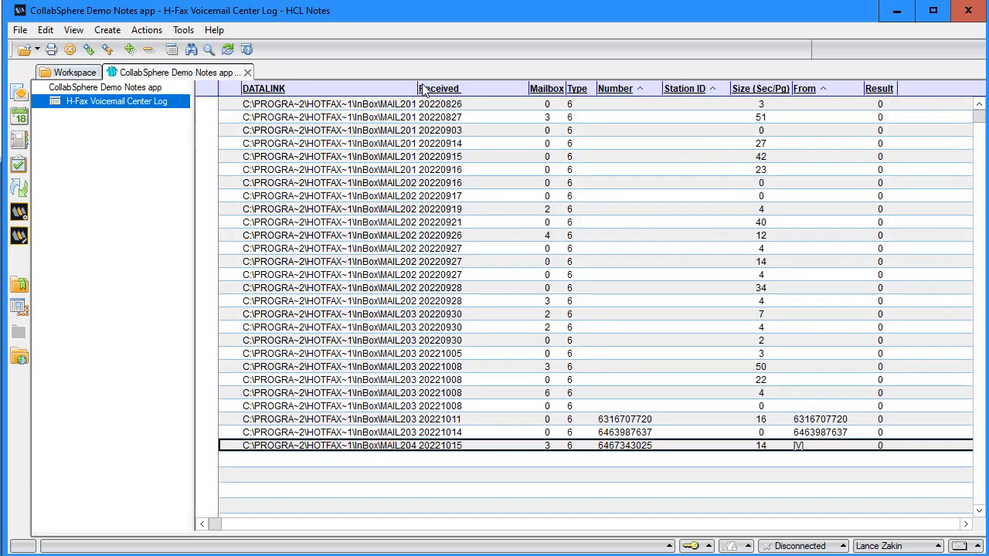
{"action": "left_click_drag", "start_coordinate": [417, 88], "coordinate": [447, 83]}
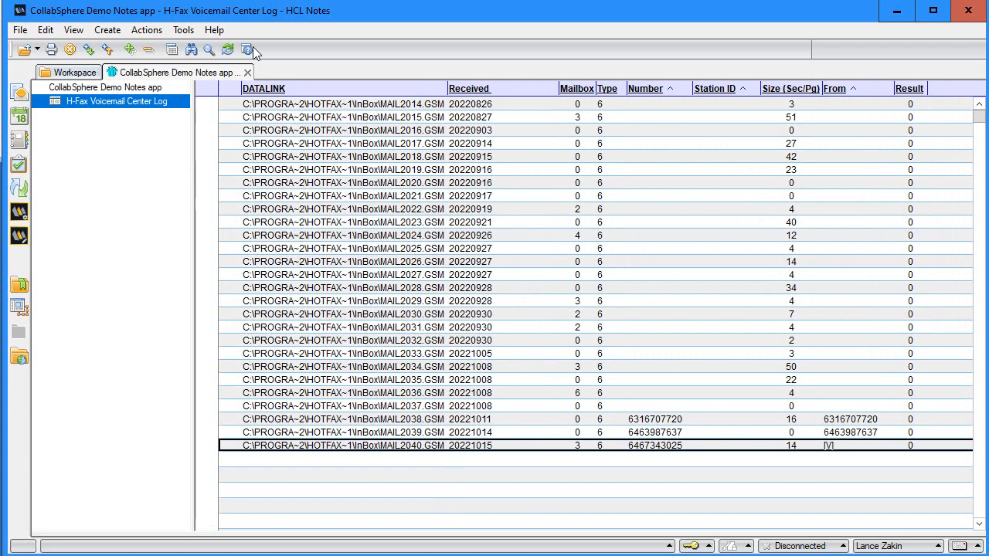
Step: Leave the demo app for the ODBC Sync Manager database and view the H-Fax voicemail server data job, closing the job without changes
{"action": "left_click", "coordinate": [247, 72]}
{"action": "double_click", "coordinate": [187, 205]}
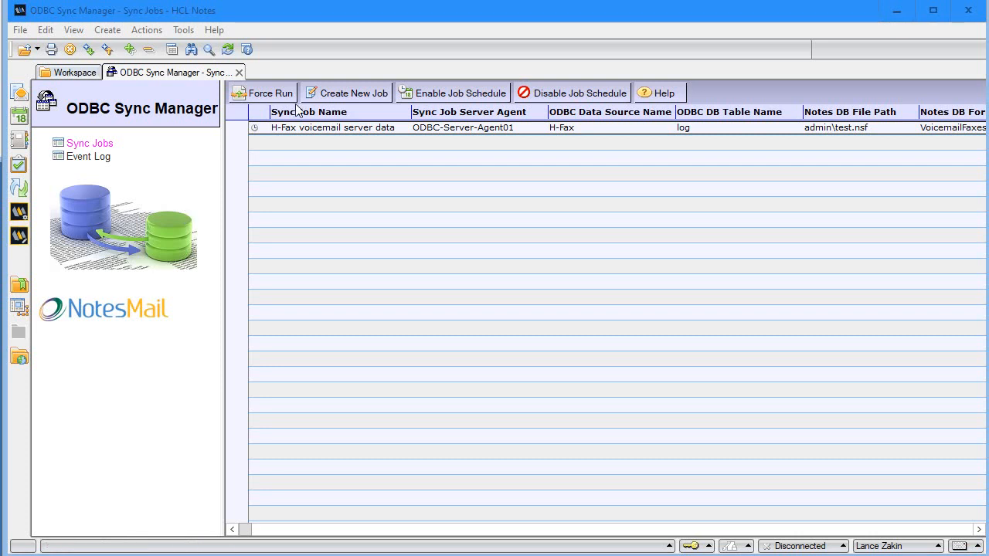
{"action": "double_click", "coordinate": [305, 133]}
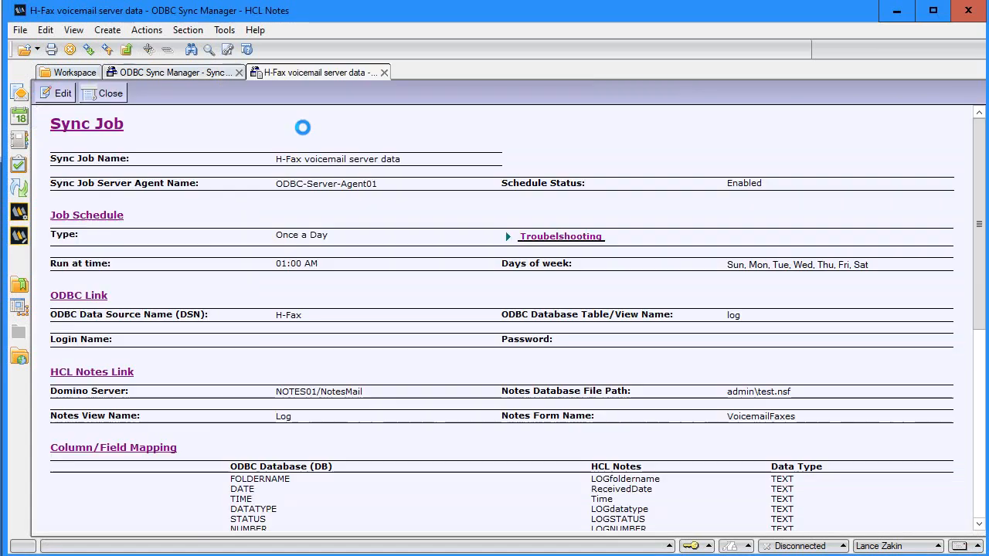
{"action": "right_click", "coordinate": [336, 186]}
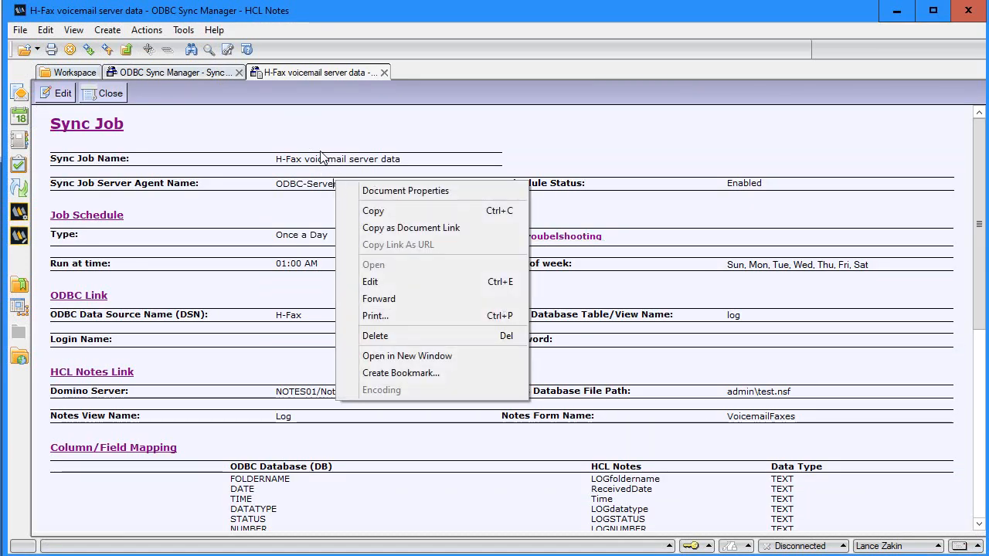
{"action": "key", "text": "Escape"}
{"action": "key", "text": "Escape"}
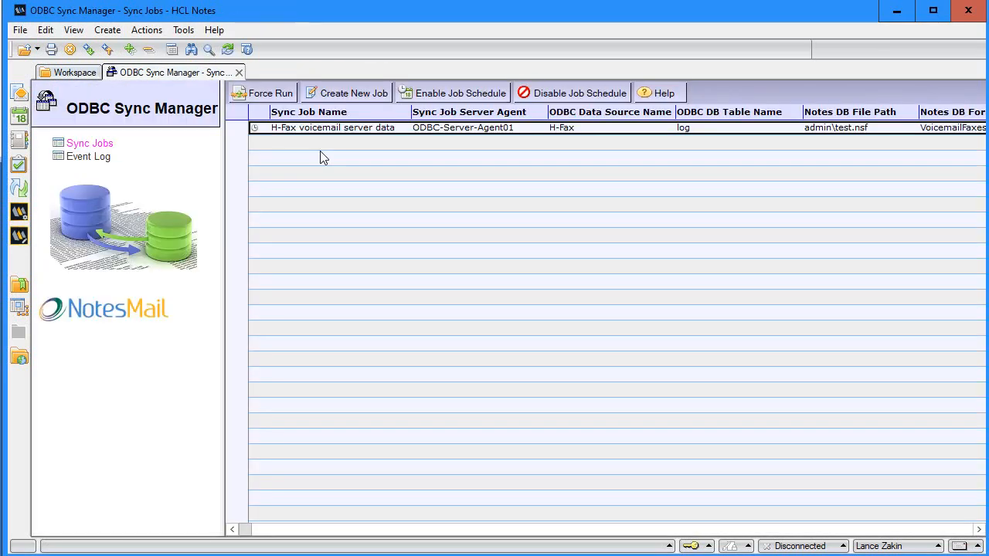
Step: Launch Microsoft Query 12 and reposition and enlarge its window to fill the screen
{"action": "key", "text": "super+s"}
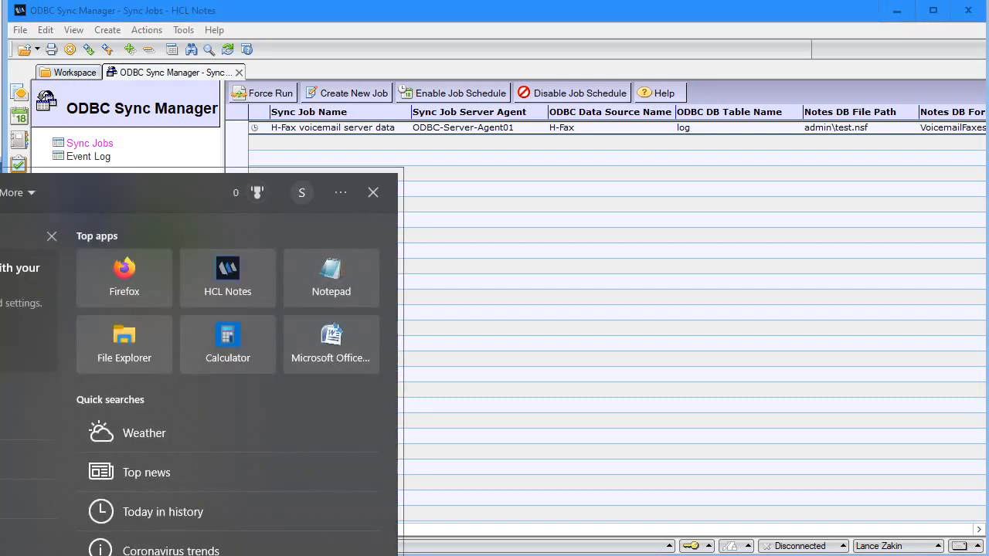
{"action": "type", "text": "micros"}
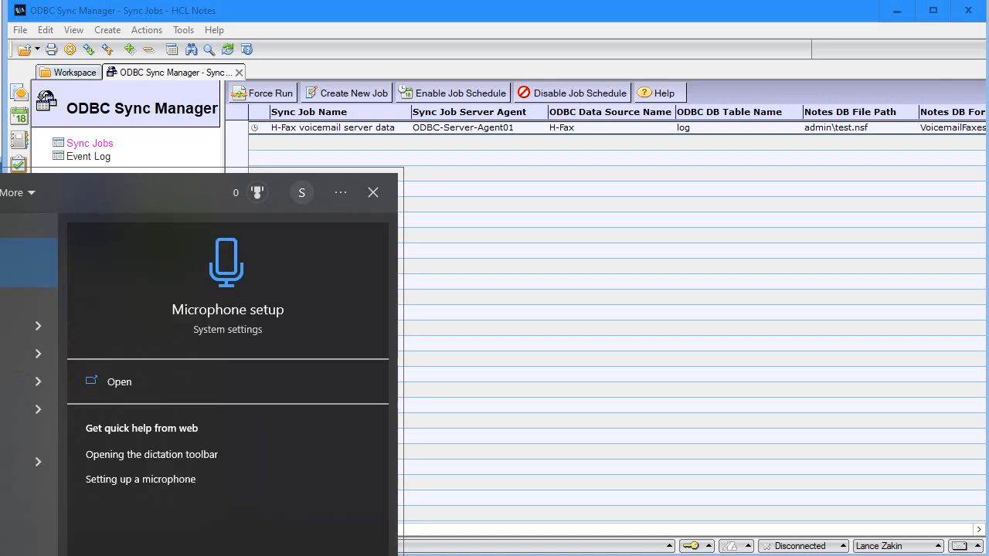
{"action": "key", "text": "Down"}
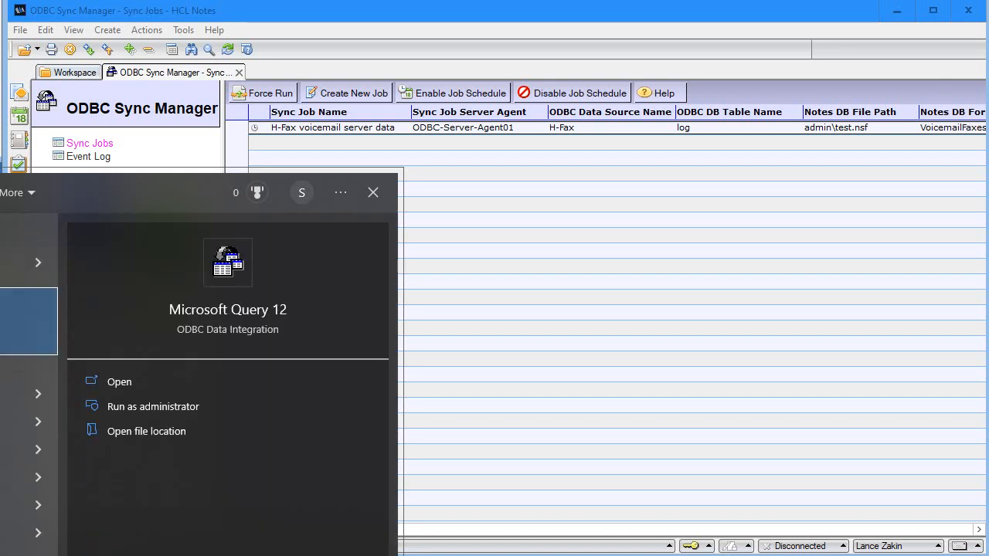
{"action": "key", "text": "Return"}
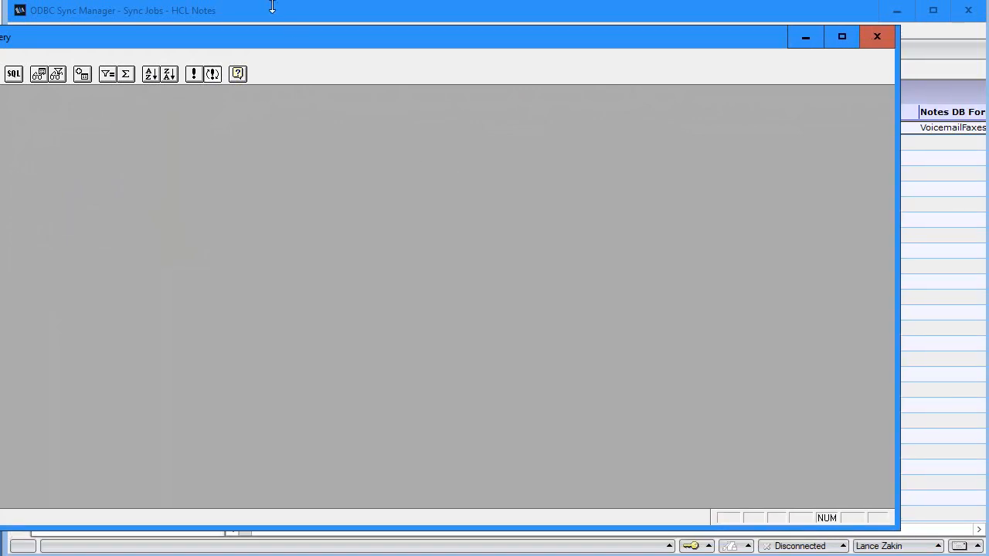
{"action": "left_click_drag", "start_coordinate": [289, 37], "coordinate": [375, 22]}
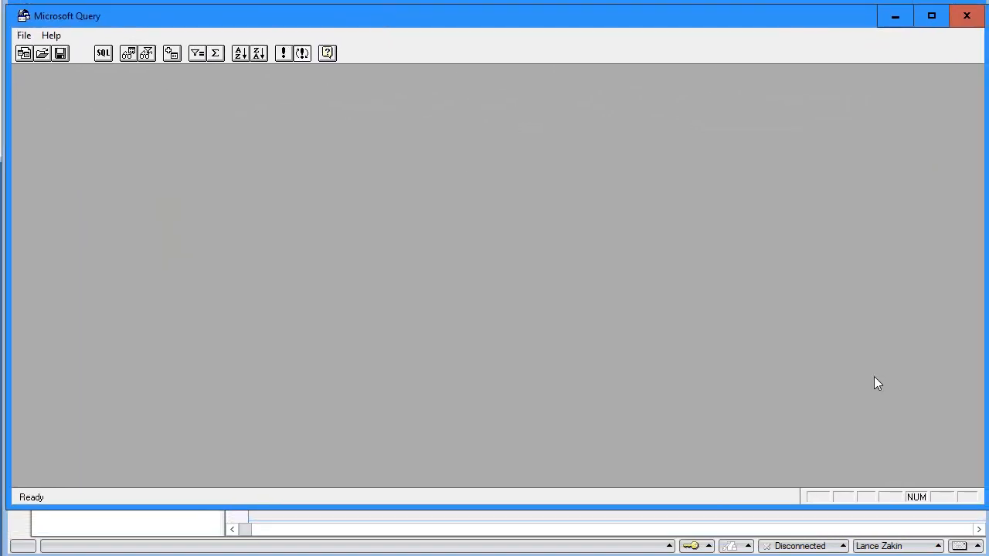
{"action": "left_click_drag", "start_coordinate": [983, 507], "coordinate": [974, 550]}
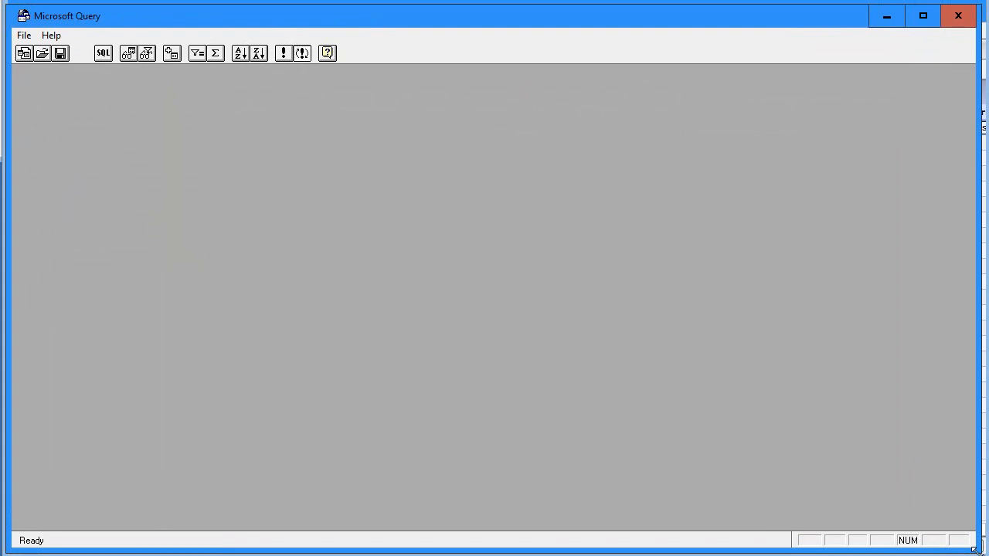
Step: Check the version and program information of Microsoft Query, then dismiss it
{"action": "left_click", "coordinate": [27, 39]}
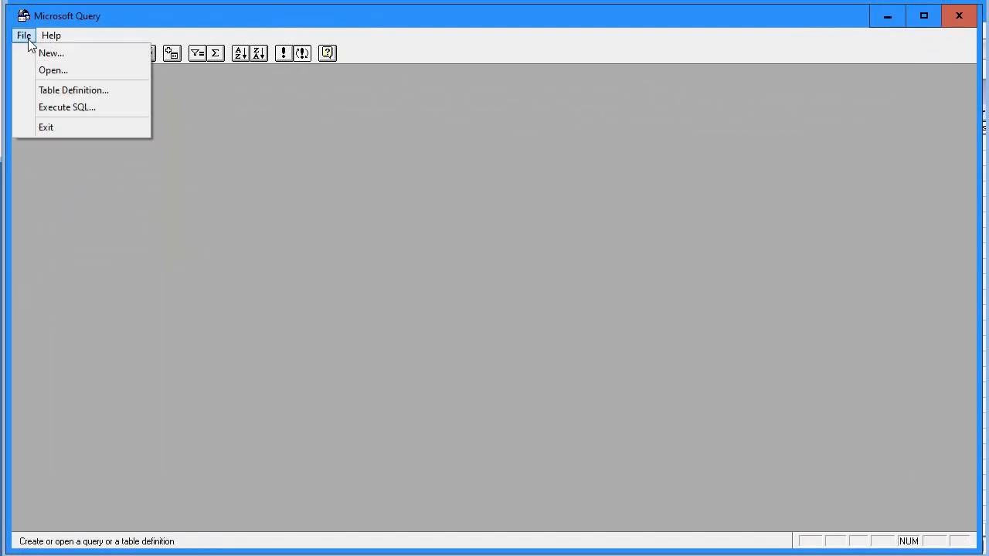
{"action": "mouse_move", "coordinate": [49, 36]}
{"action": "left_click", "coordinate": [72, 73]}
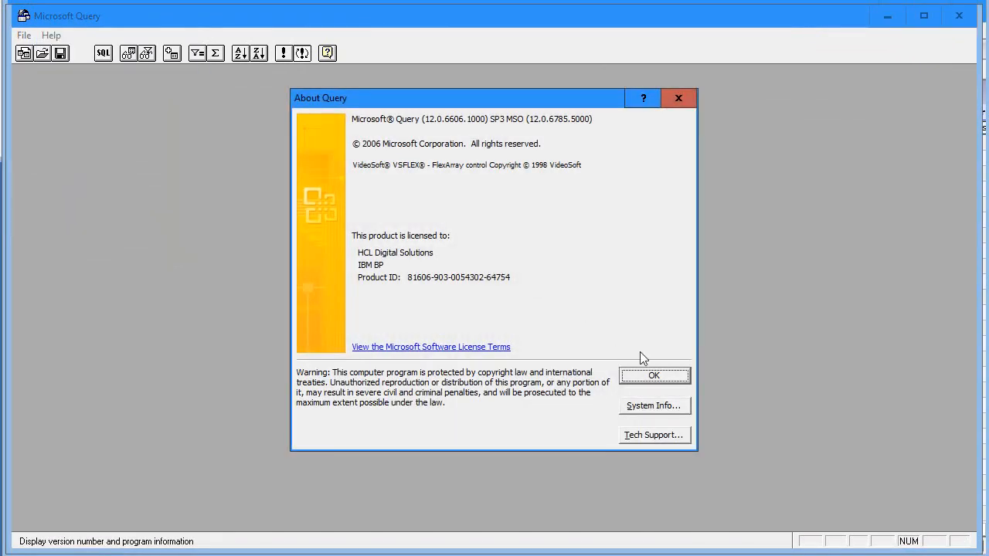
{"action": "left_click", "coordinate": [654, 375]}
Step: Start a new query on the H-Fax data source using the Query Wizard
{"action": "left_click", "coordinate": [51, 36]}
{"action": "mouse_move", "coordinate": [24, 35]}
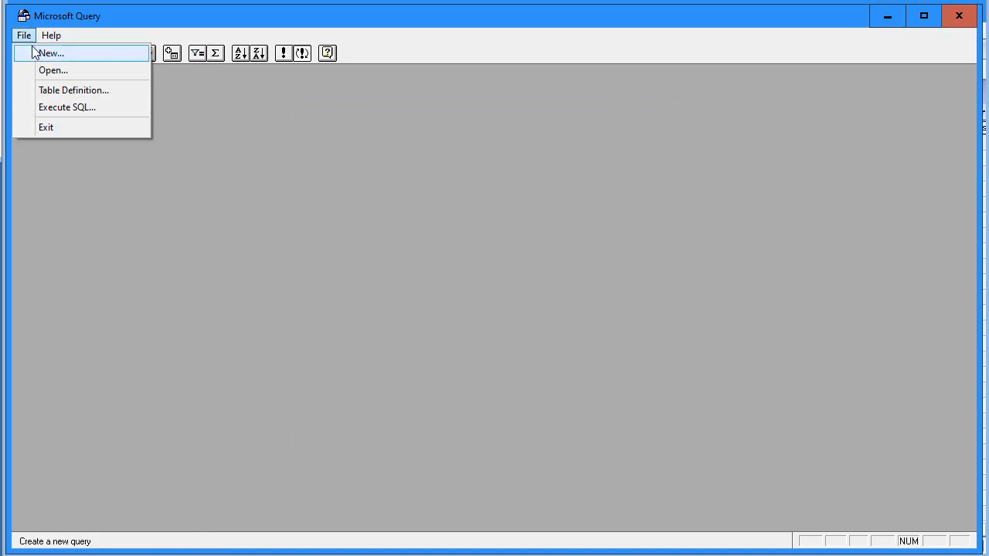
{"action": "left_click", "coordinate": [51, 52]}
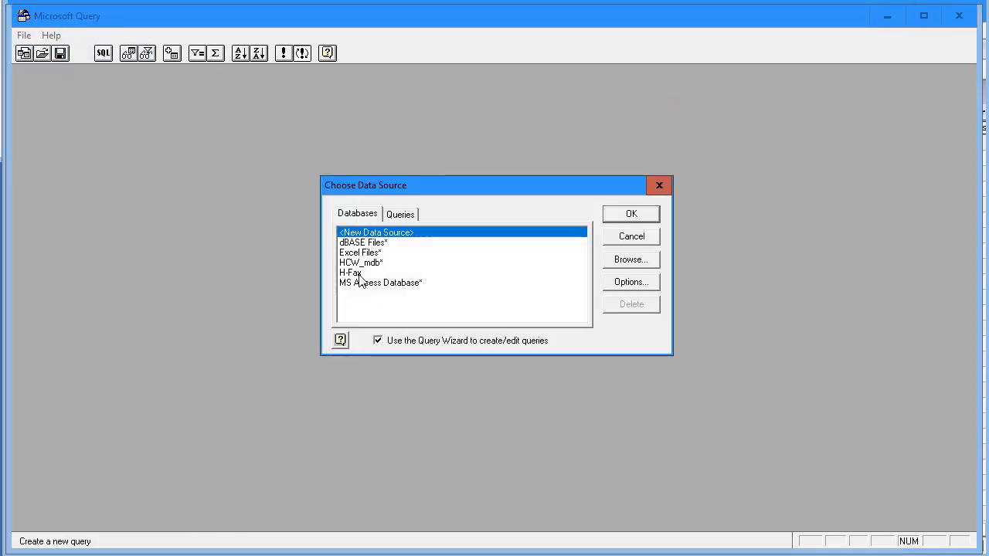
{"action": "left_click", "coordinate": [358, 274]}
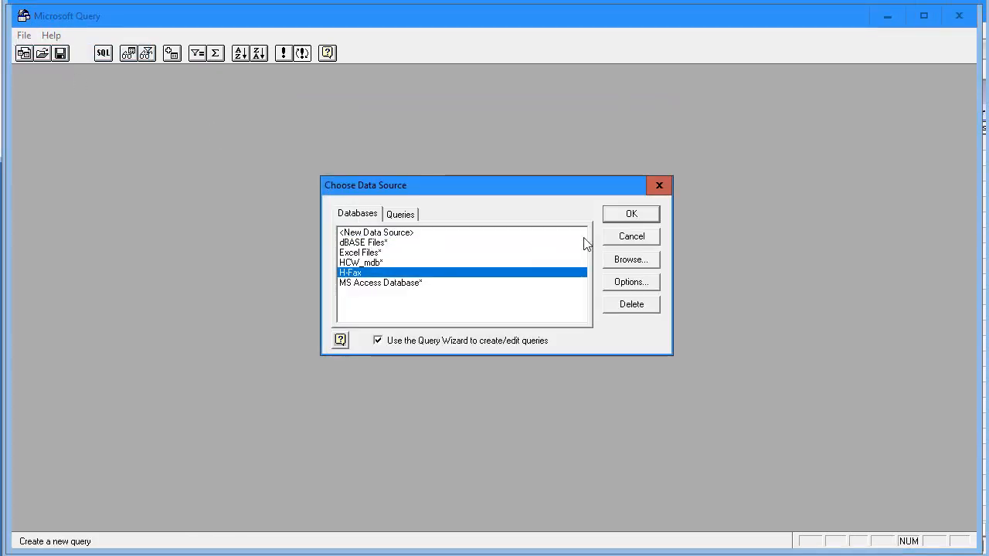
{"action": "left_click", "coordinate": [631, 214]}
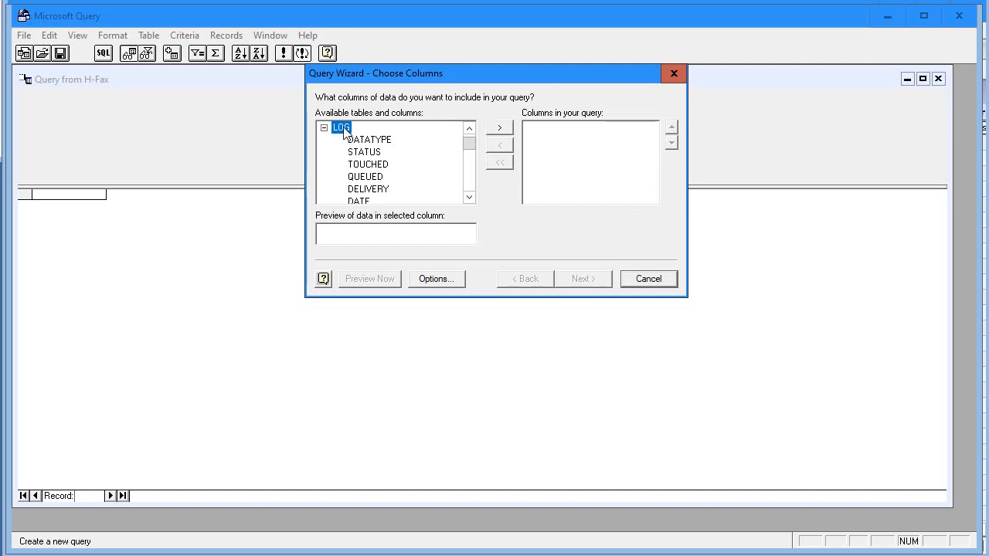
Step: Add all columns of the LOG table to the query and finish the wizard without any filter or sort order
{"action": "left_click", "coordinate": [500, 131]}
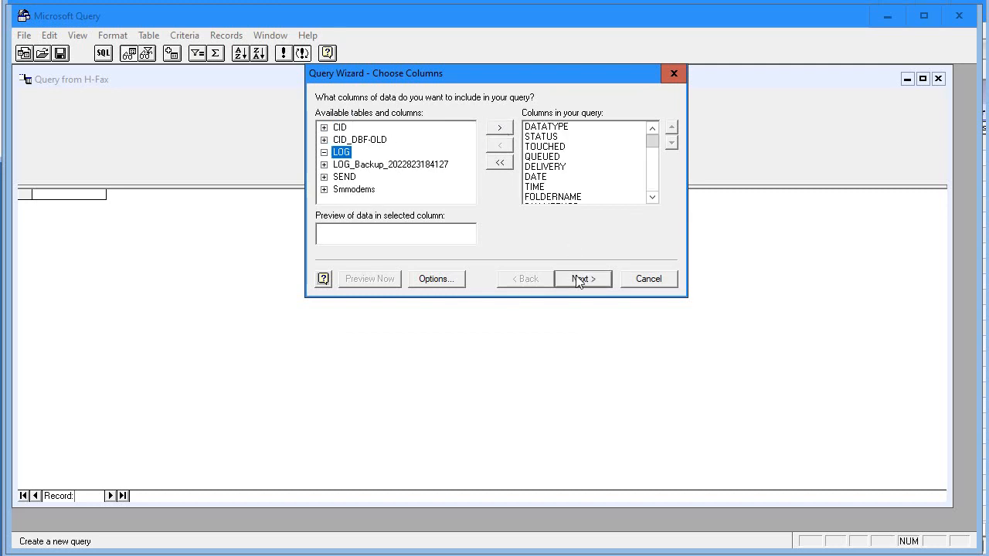
{"action": "left_click", "coordinate": [581, 279]}
{"action": "left_click", "coordinate": [581, 279]}
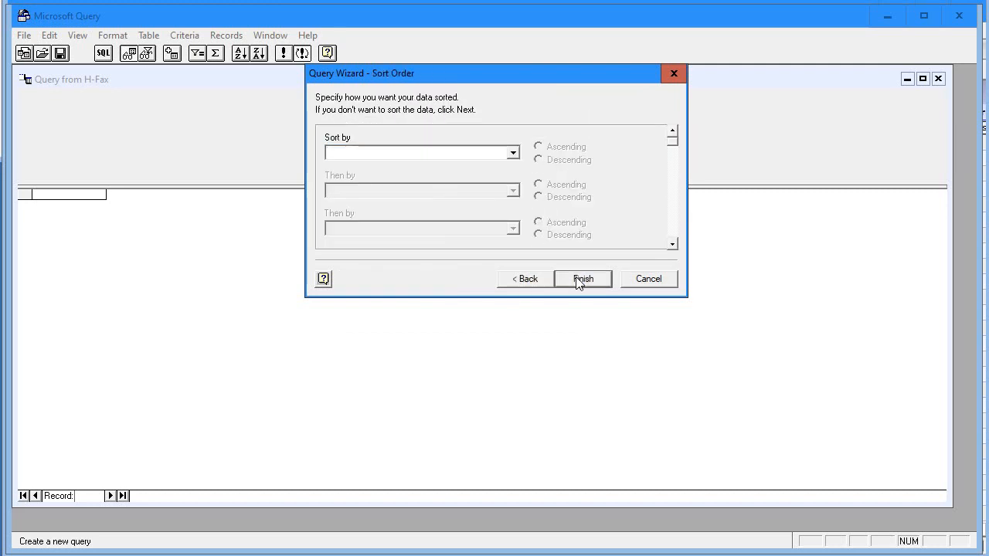
{"action": "left_click", "coordinate": [581, 279]}
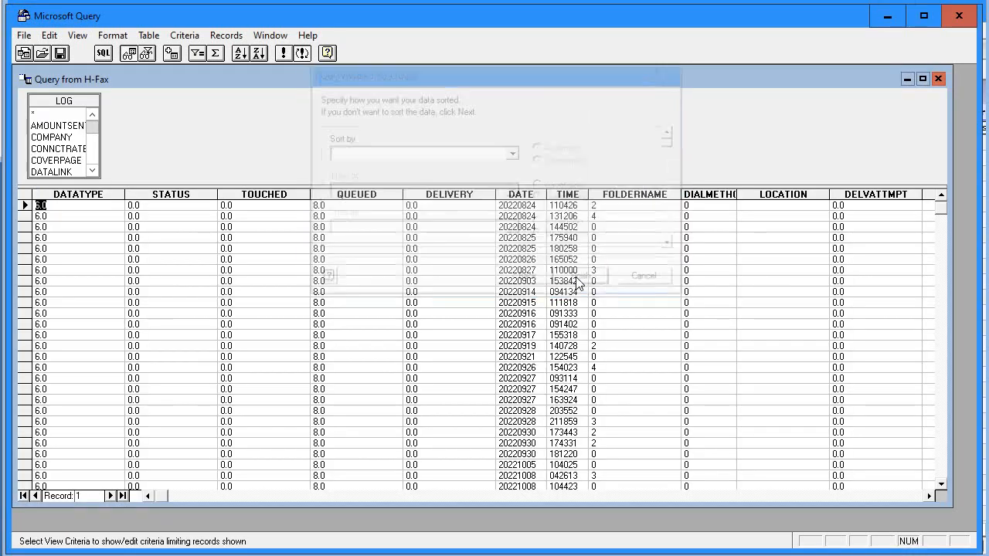
Step: Examine the LOG records and columns returned by the query, then exit Microsoft Query without saving it
{"action": "left_click", "coordinate": [133, 269]}
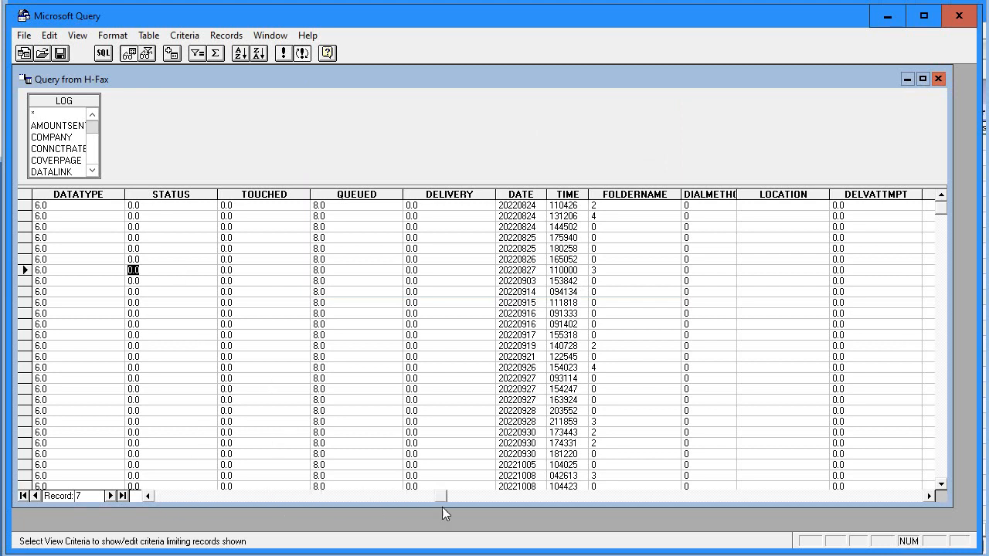
{"action": "left_click_drag", "start_coordinate": [440, 497], "coordinate": [145, 473]}
{"action": "left_click", "coordinate": [25, 16]}
{"action": "left_click", "coordinate": [42, 126]}
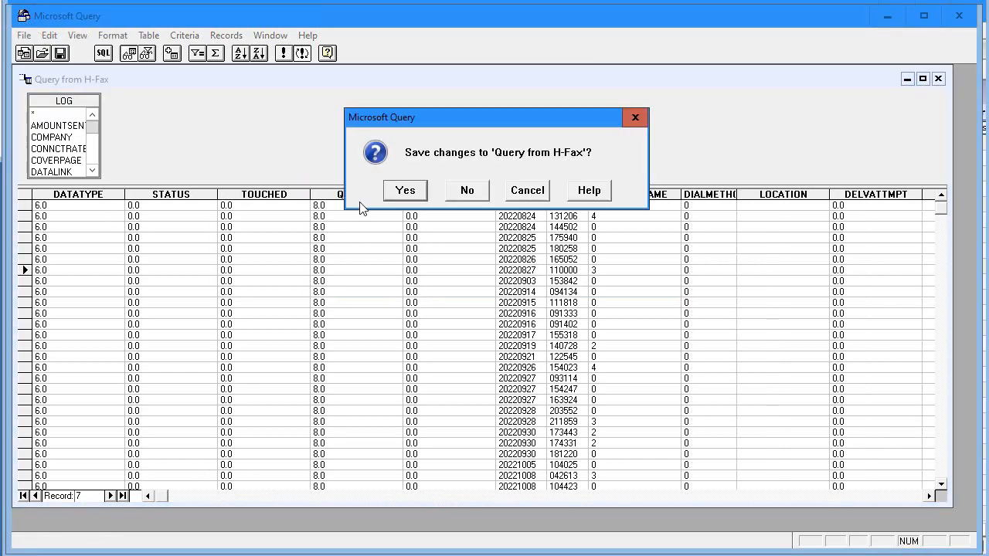
{"action": "left_click", "coordinate": [476, 193]}
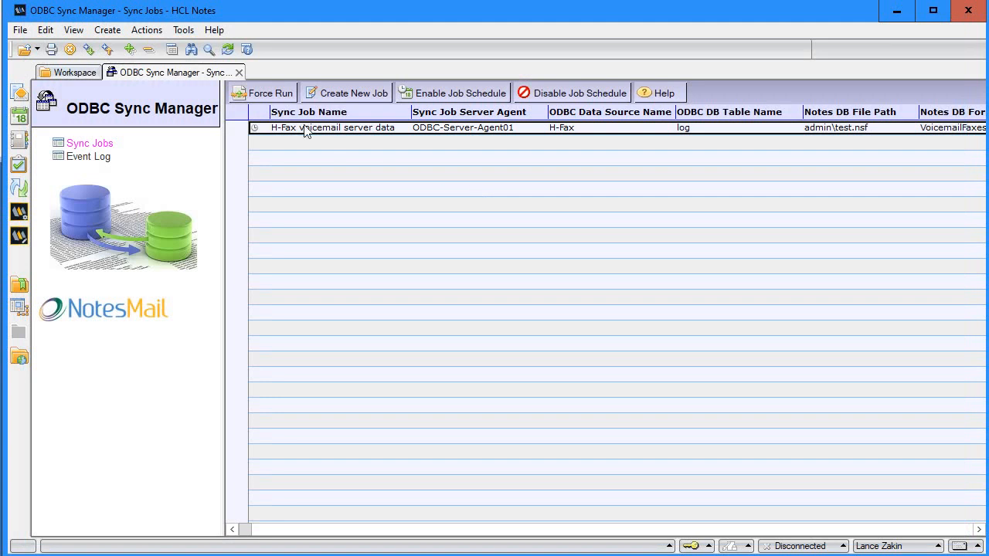
Step: Force-run the H-Fax voicemail server data job again, check the newest run's inserted and updated record counts, and close the event log
{"action": "left_click", "coordinate": [262, 96]}
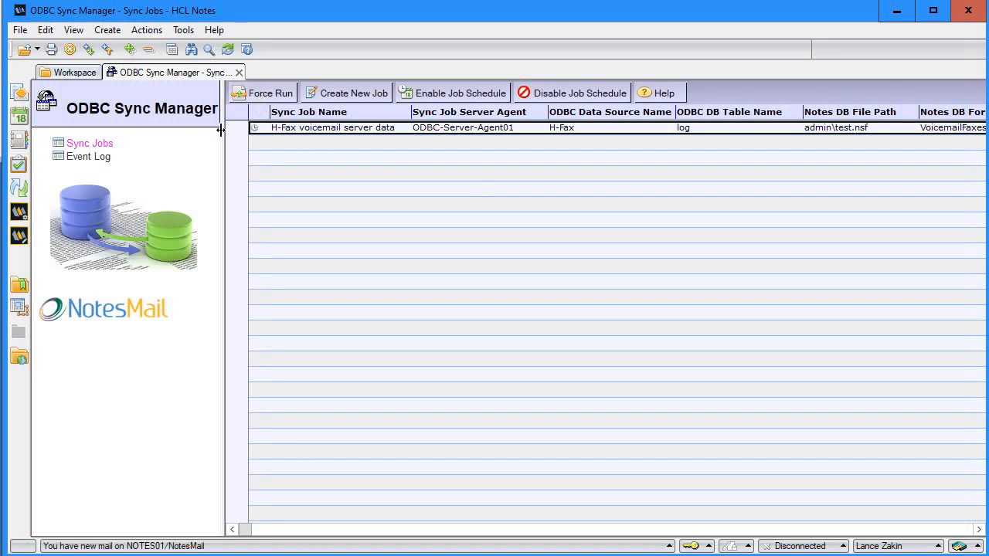
{"action": "left_click", "coordinate": [103, 160]}
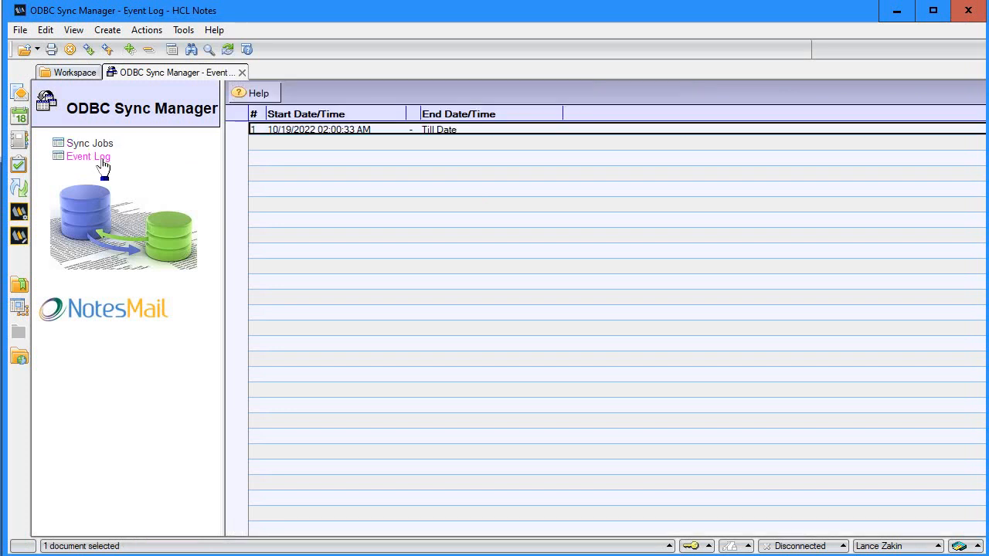
{"action": "double_click", "coordinate": [303, 131]}
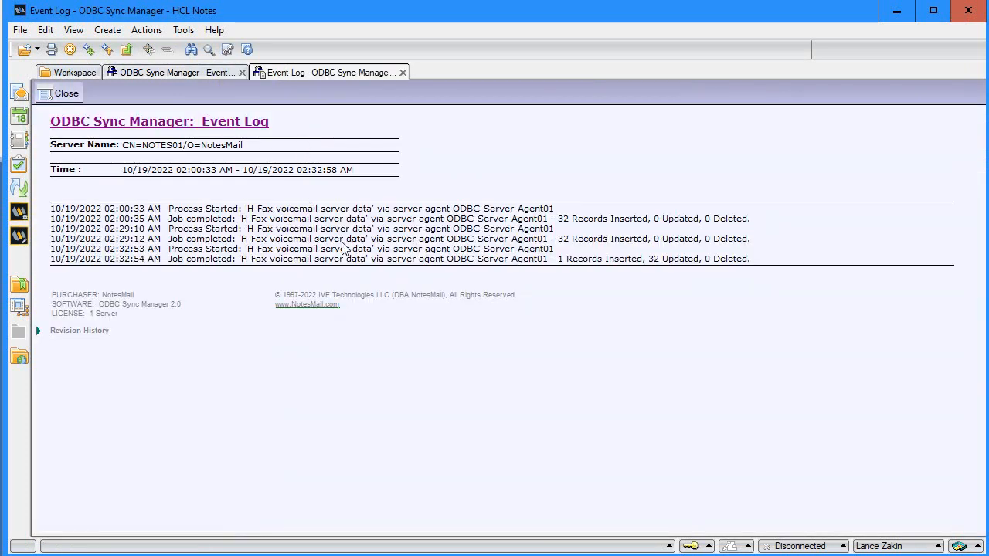
{"action": "left_click_drag", "start_coordinate": [556, 263], "coordinate": [671, 264]}
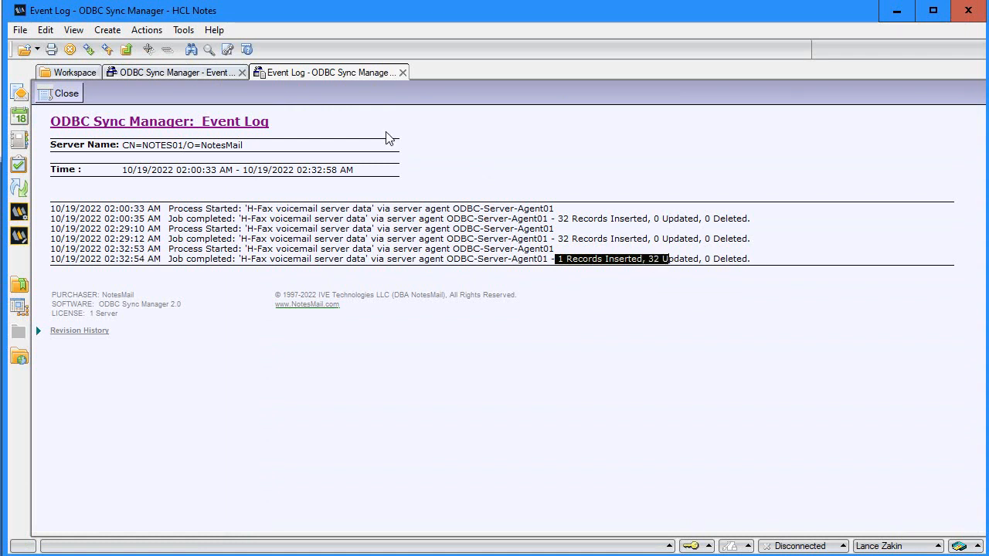
{"action": "left_click", "coordinate": [403, 72]}
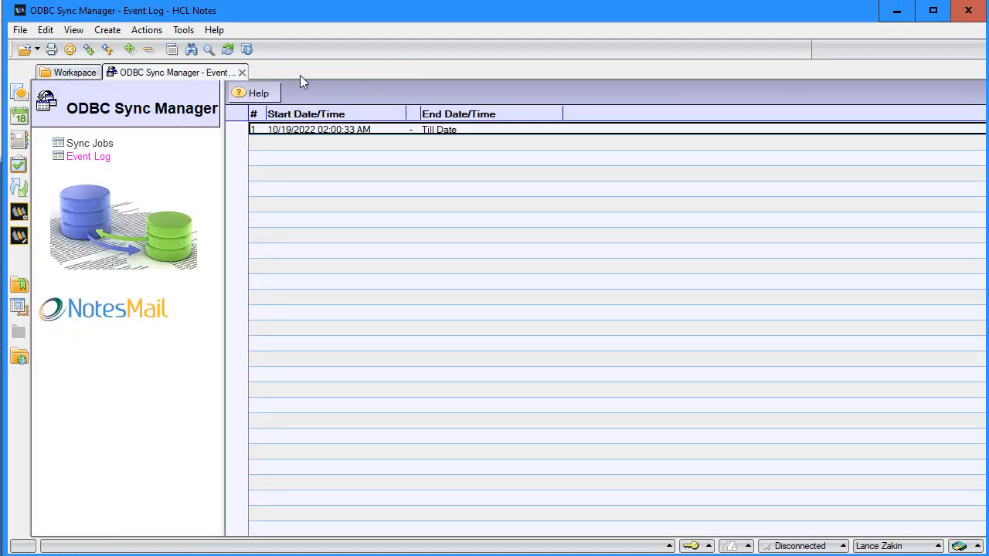
Step: Close ODBC Sync Manager, check the CollabSphere Demo Notes app's voicemail log for the newest synced record, and close the app
{"action": "left_click", "coordinate": [242, 73]}
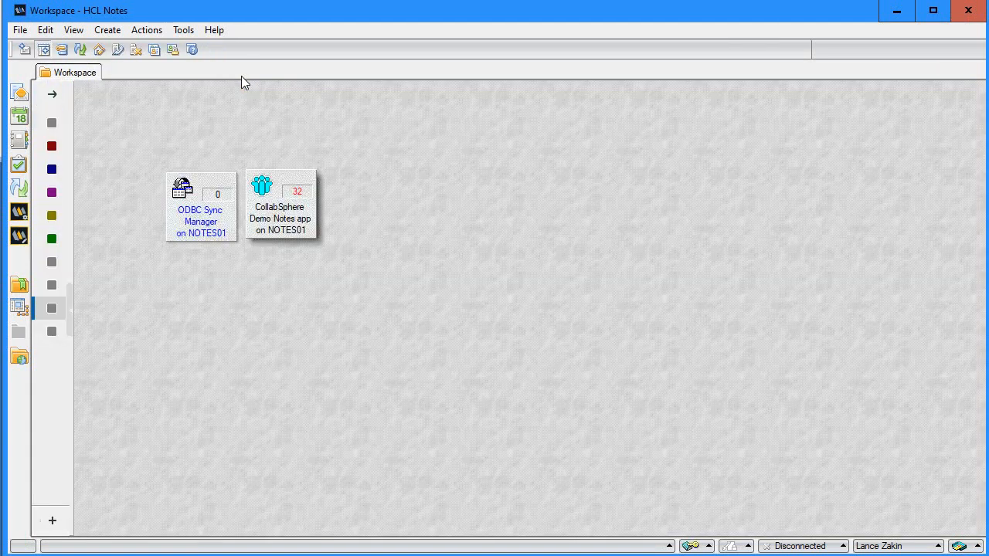
{"action": "double_click", "coordinate": [270, 213]}
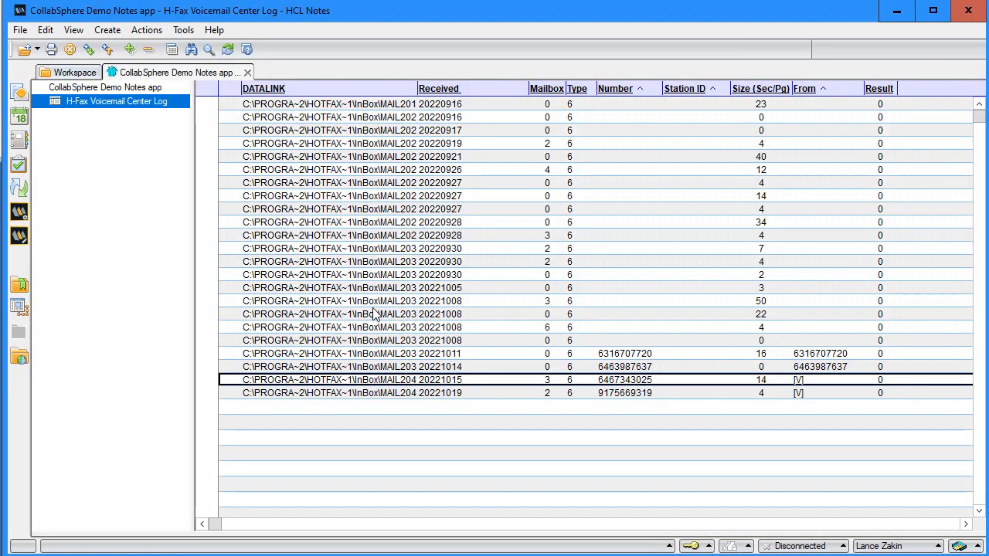
{"action": "scroll", "coordinate": [352, 297], "scroll_direction": "up", "scroll_amount": 2}
{"action": "left_click", "coordinate": [618, 422]}
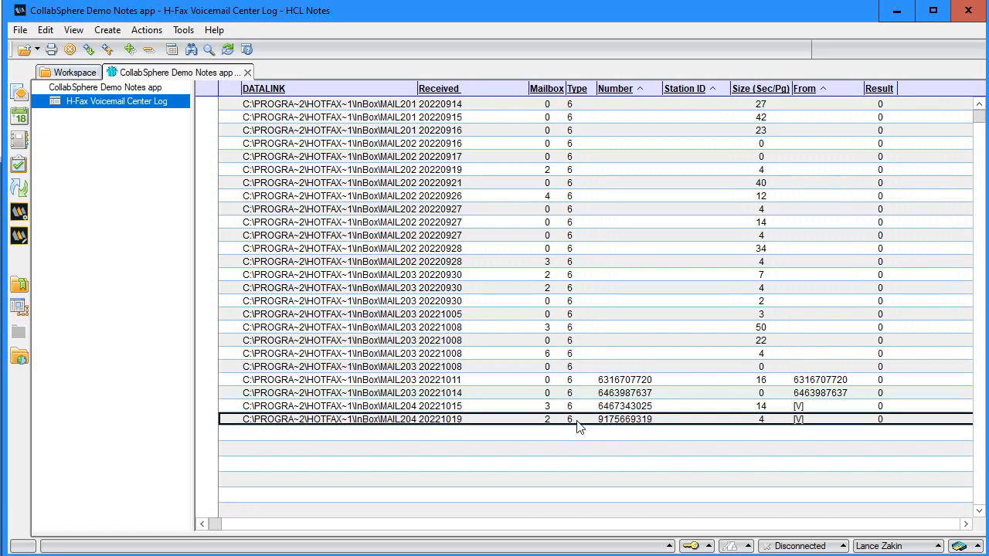
{"action": "left_click", "coordinate": [248, 73]}
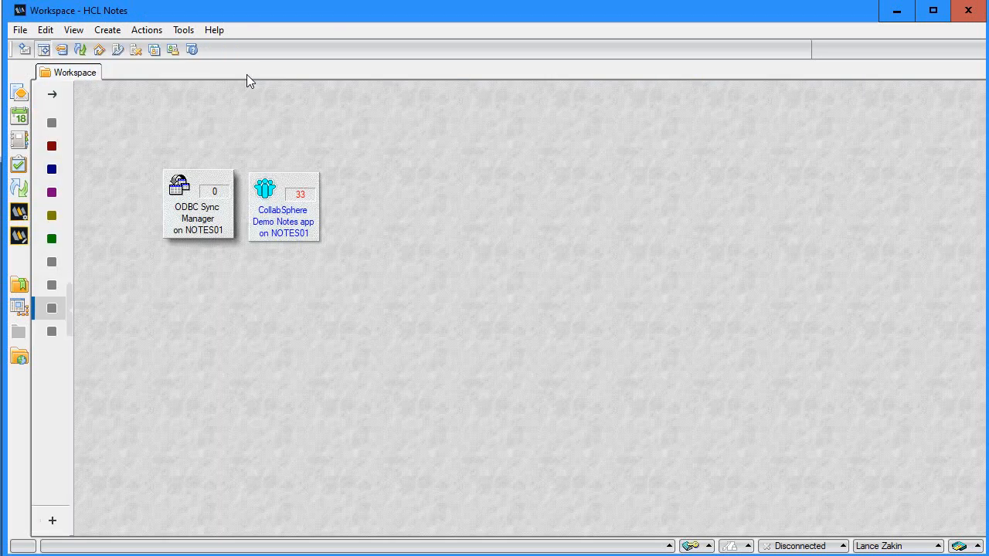
Step: Reopen ODBC Sync Manager from the workspace and display its About ODBC Sync Manager page
{"action": "double_click", "coordinate": [193, 202]}
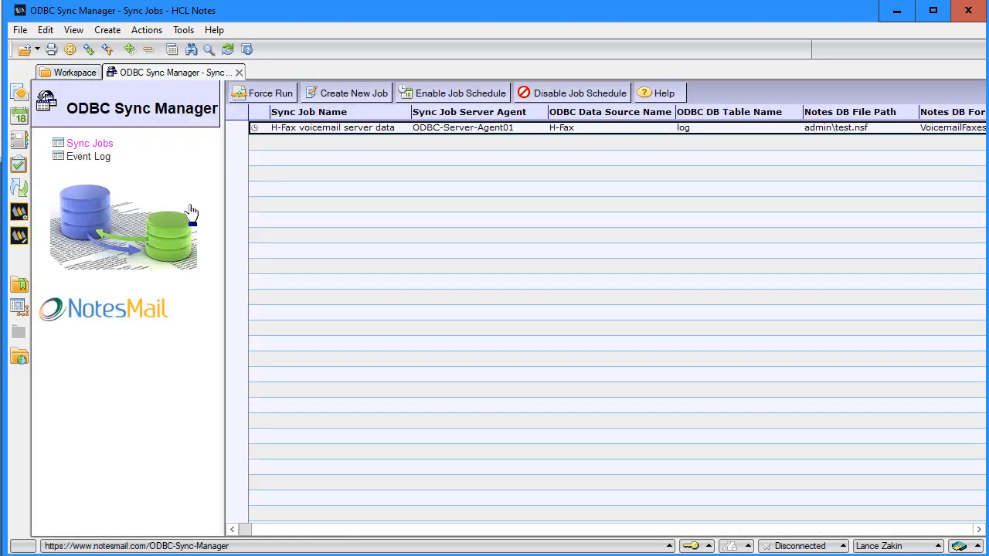
{"action": "left_click", "coordinate": [660, 93]}
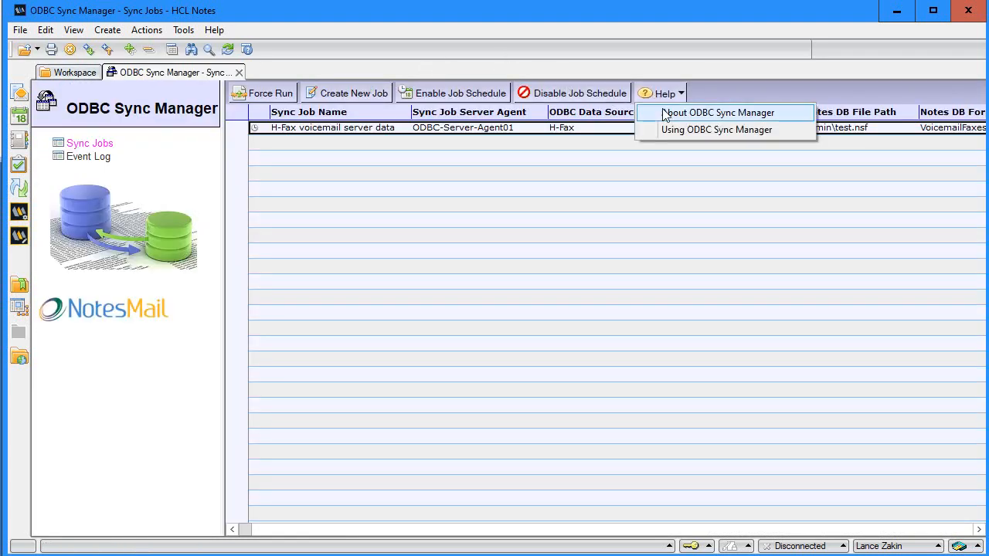
{"action": "left_click", "coordinate": [664, 114]}
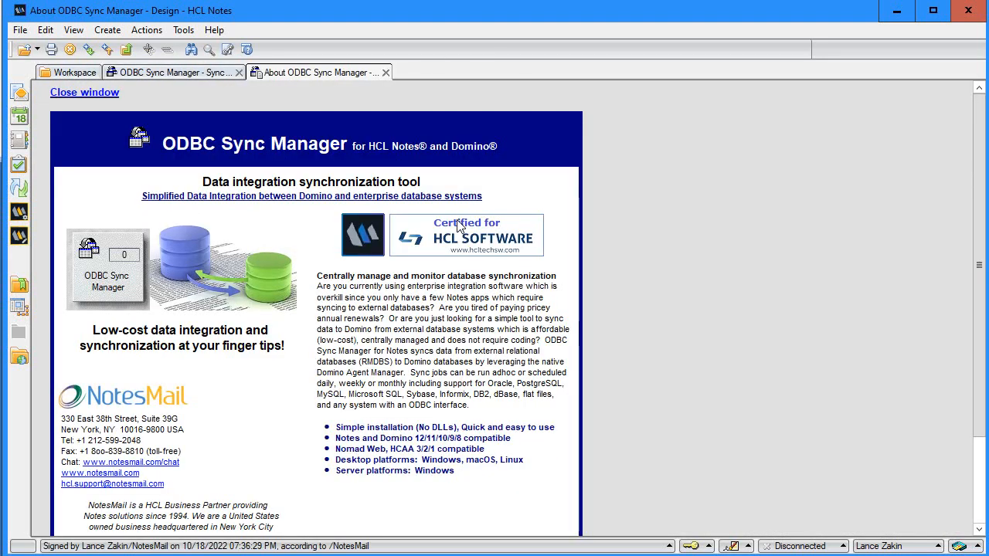